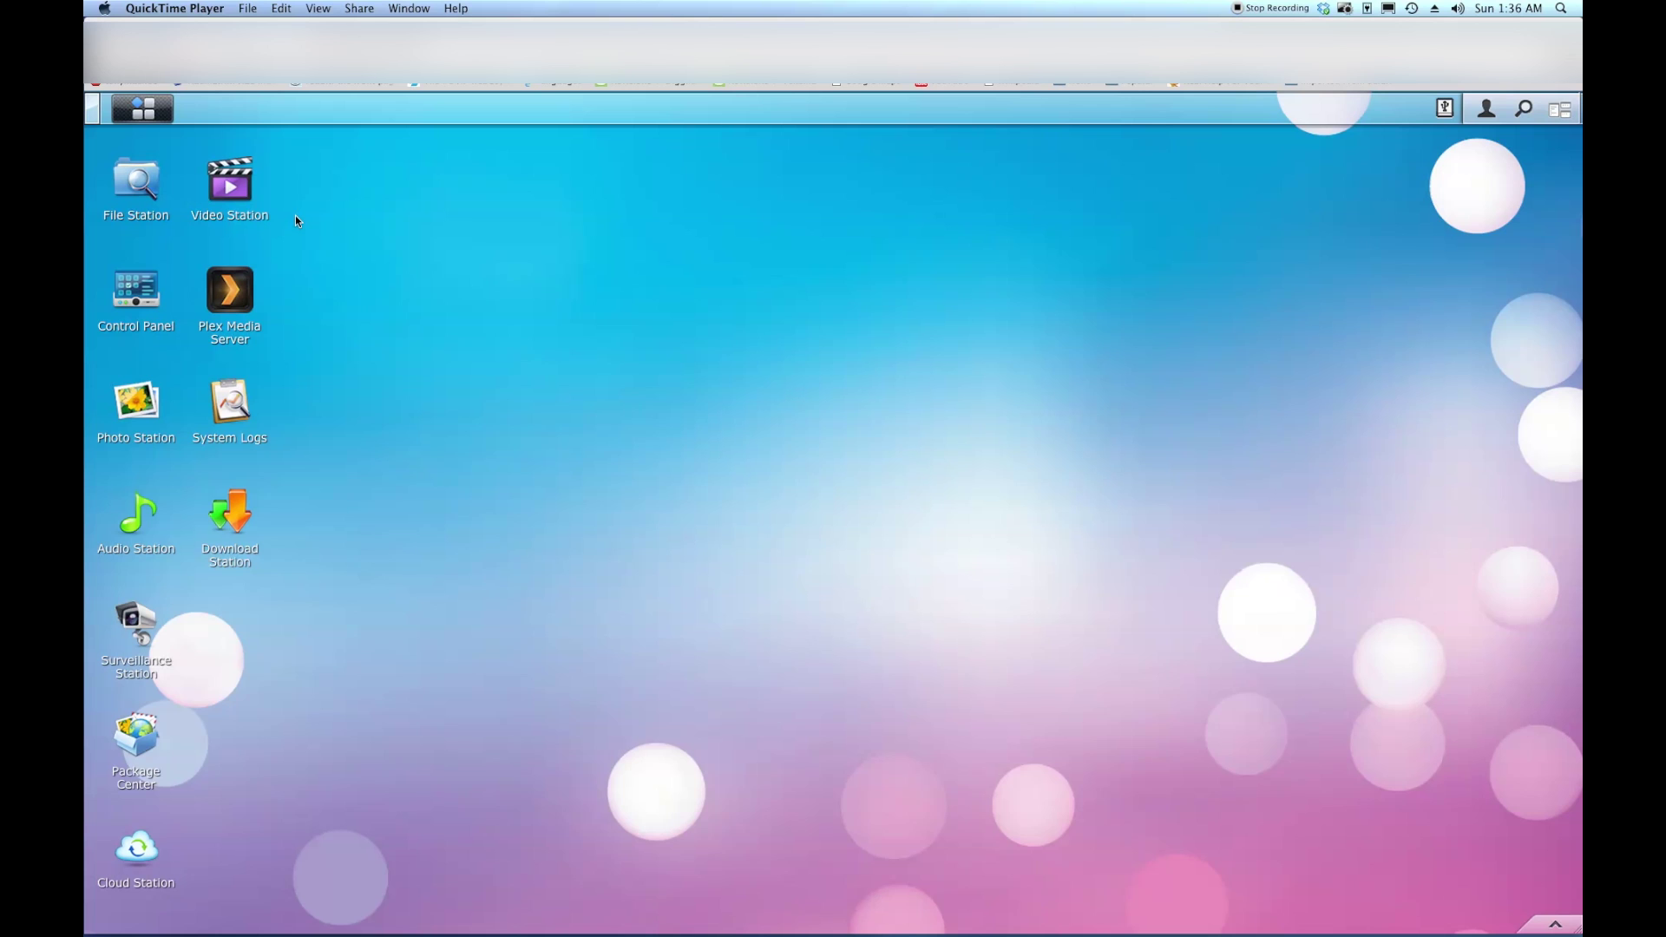
# Step: Bring the DSM browser window forward and open the Main Menu's application list
pyautogui.click(295, 221)
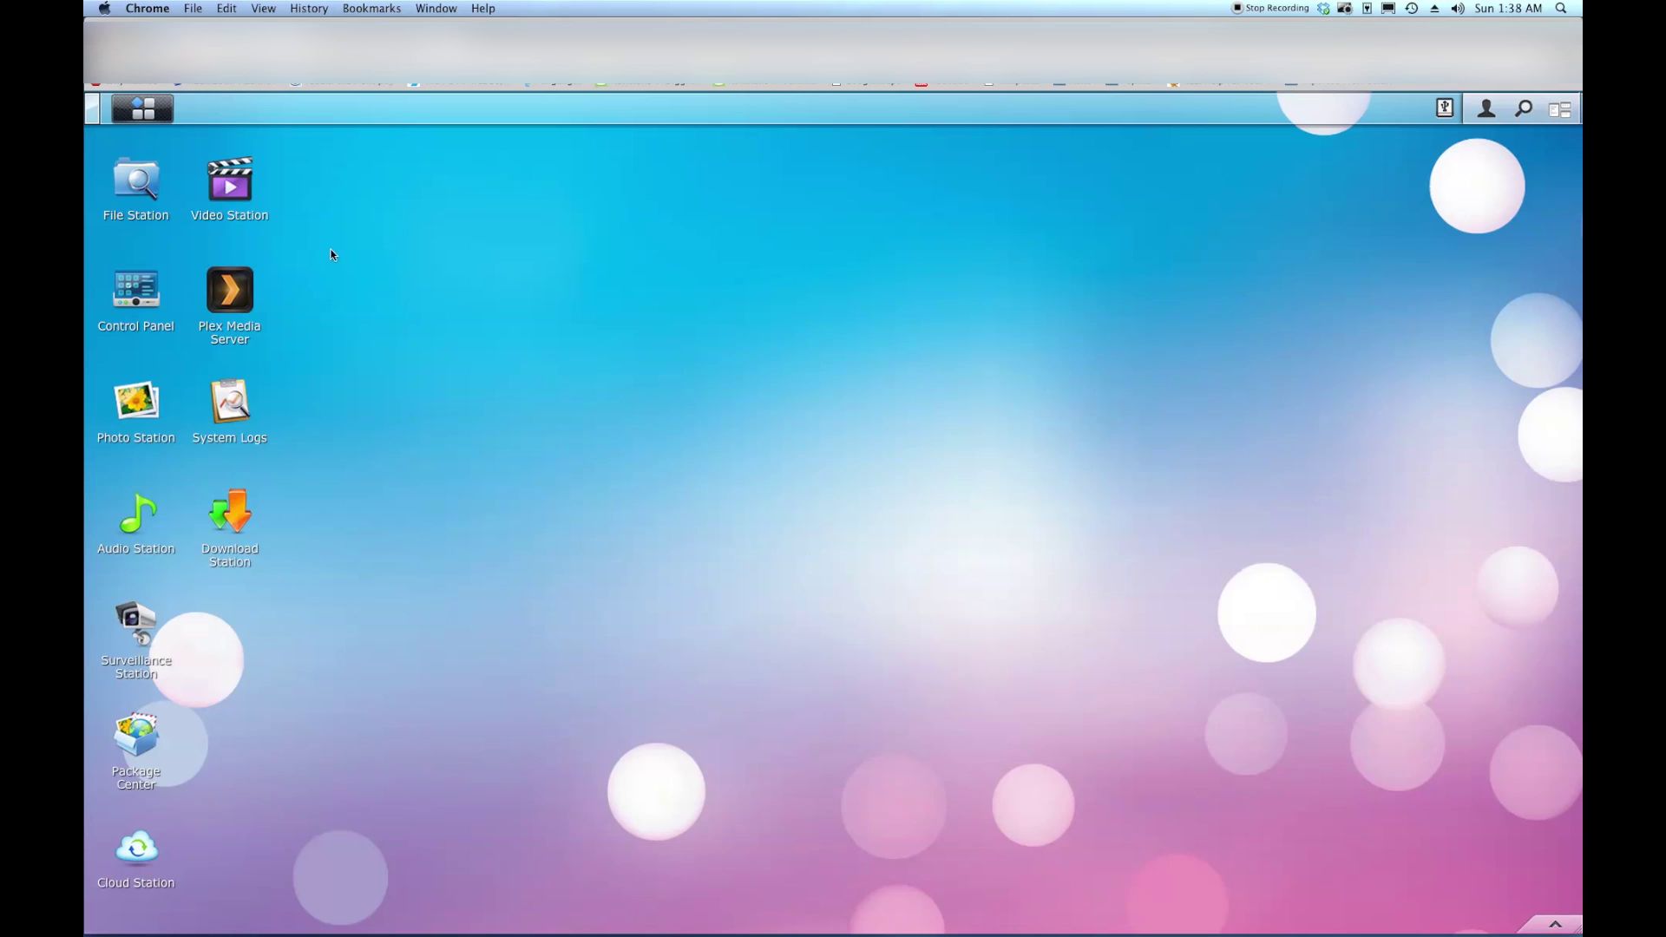
pyautogui.click(158, 119)
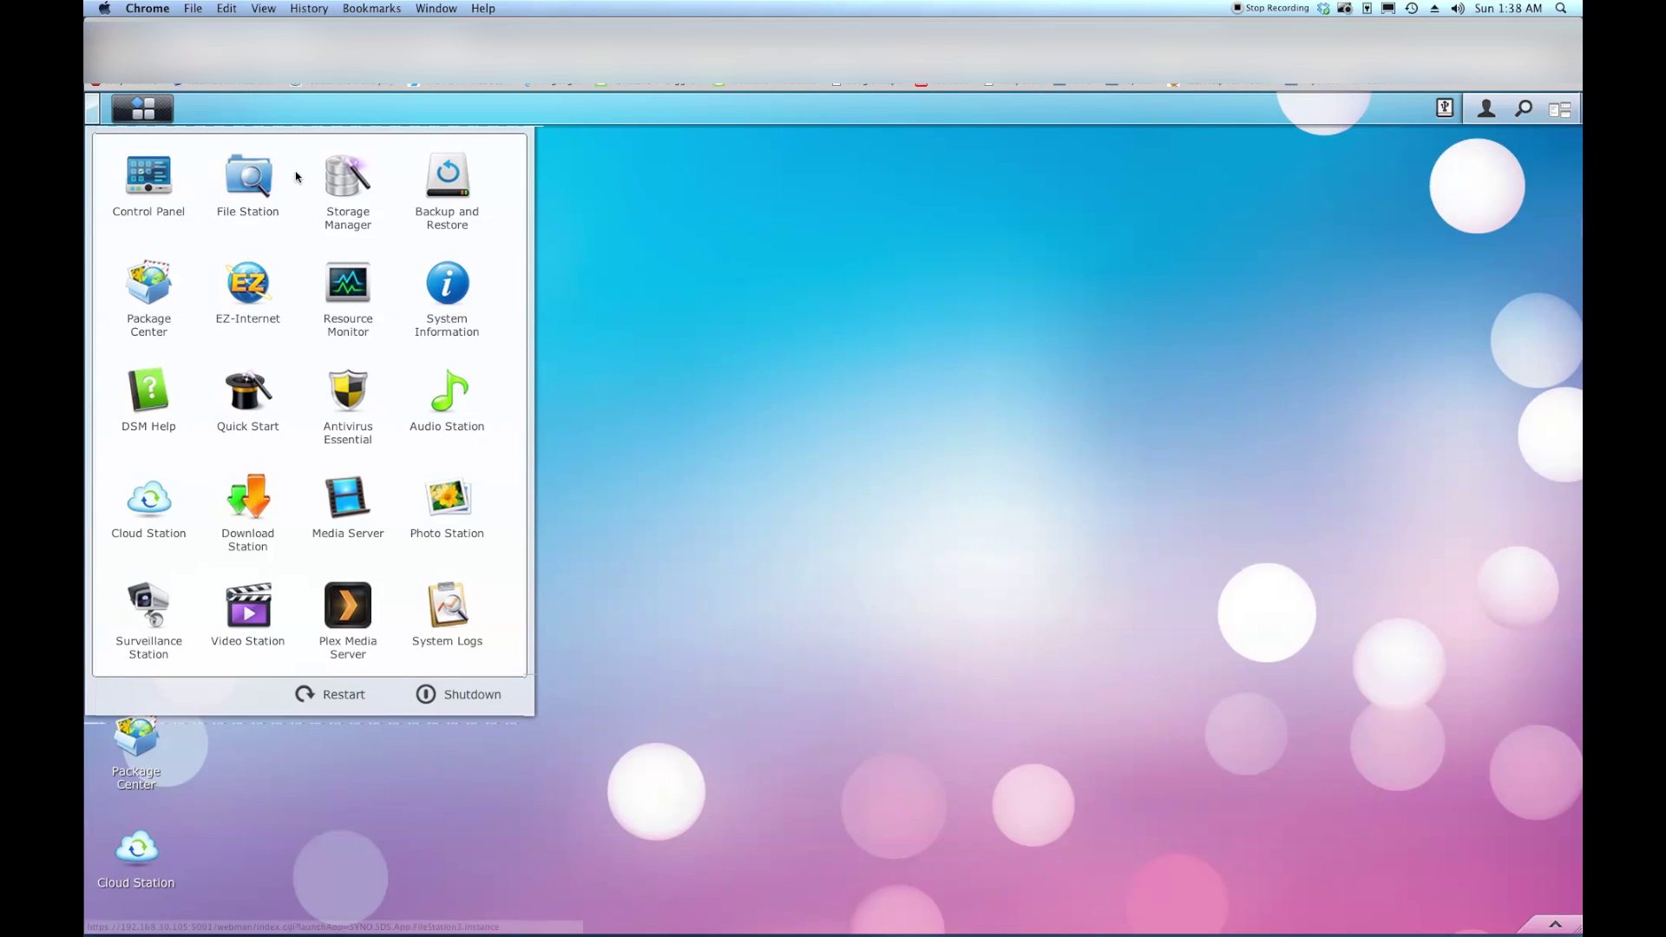
# Step: Launch Storage Manager and switch to its hard disk management view
pyautogui.click(348, 184)
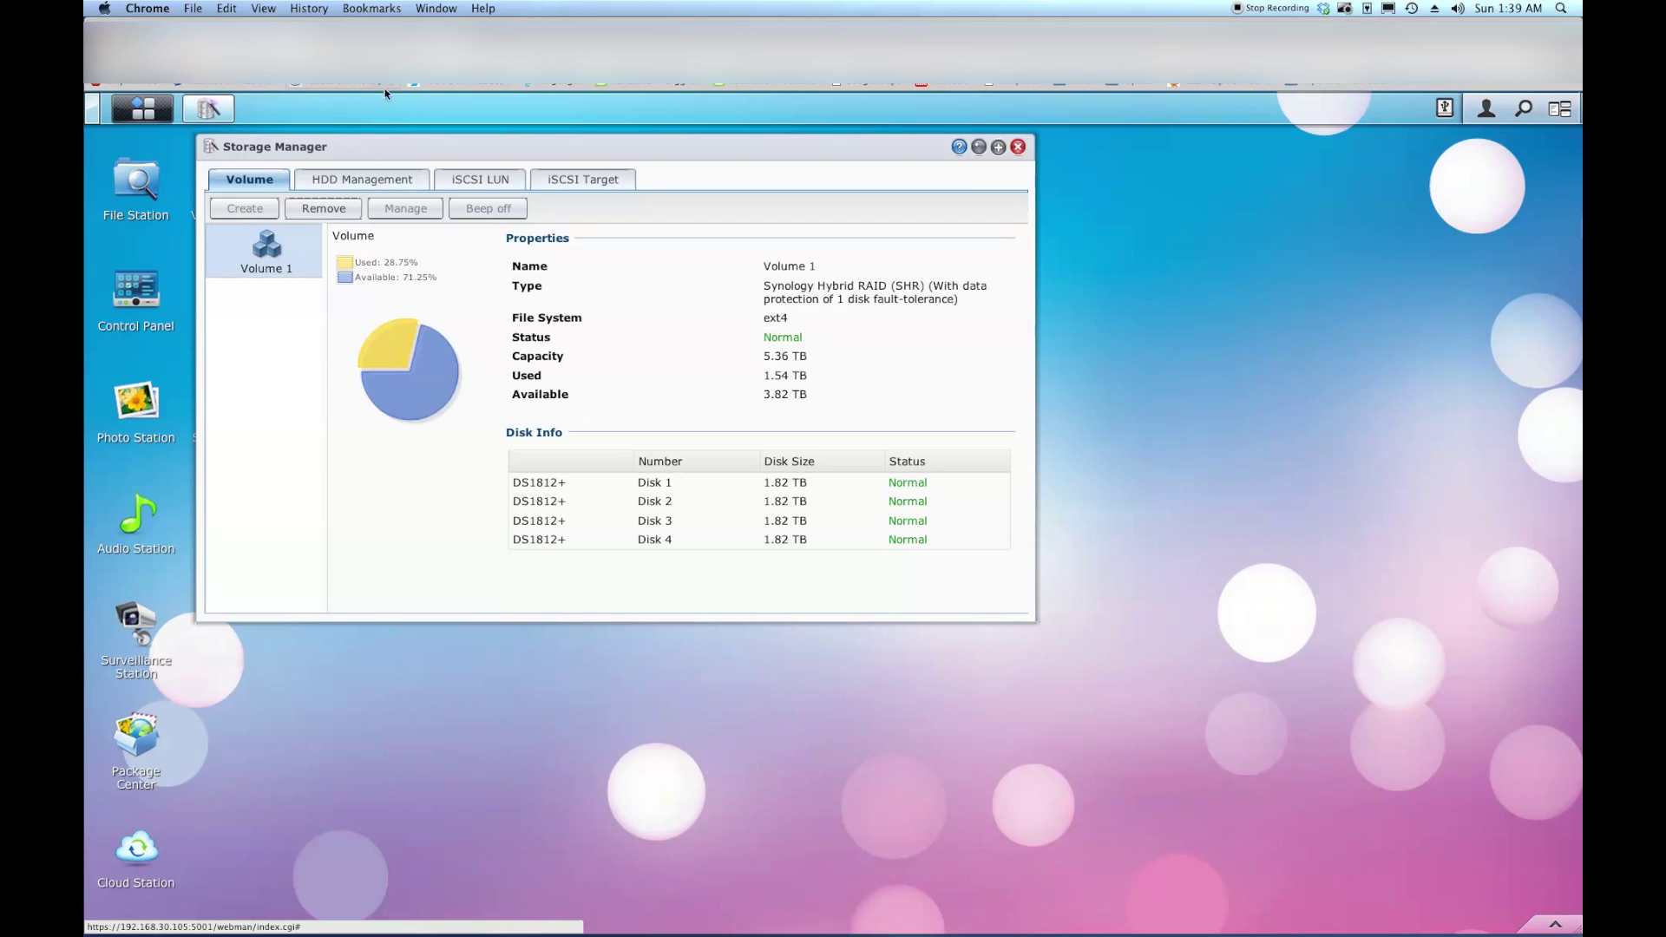
pyautogui.click(357, 186)
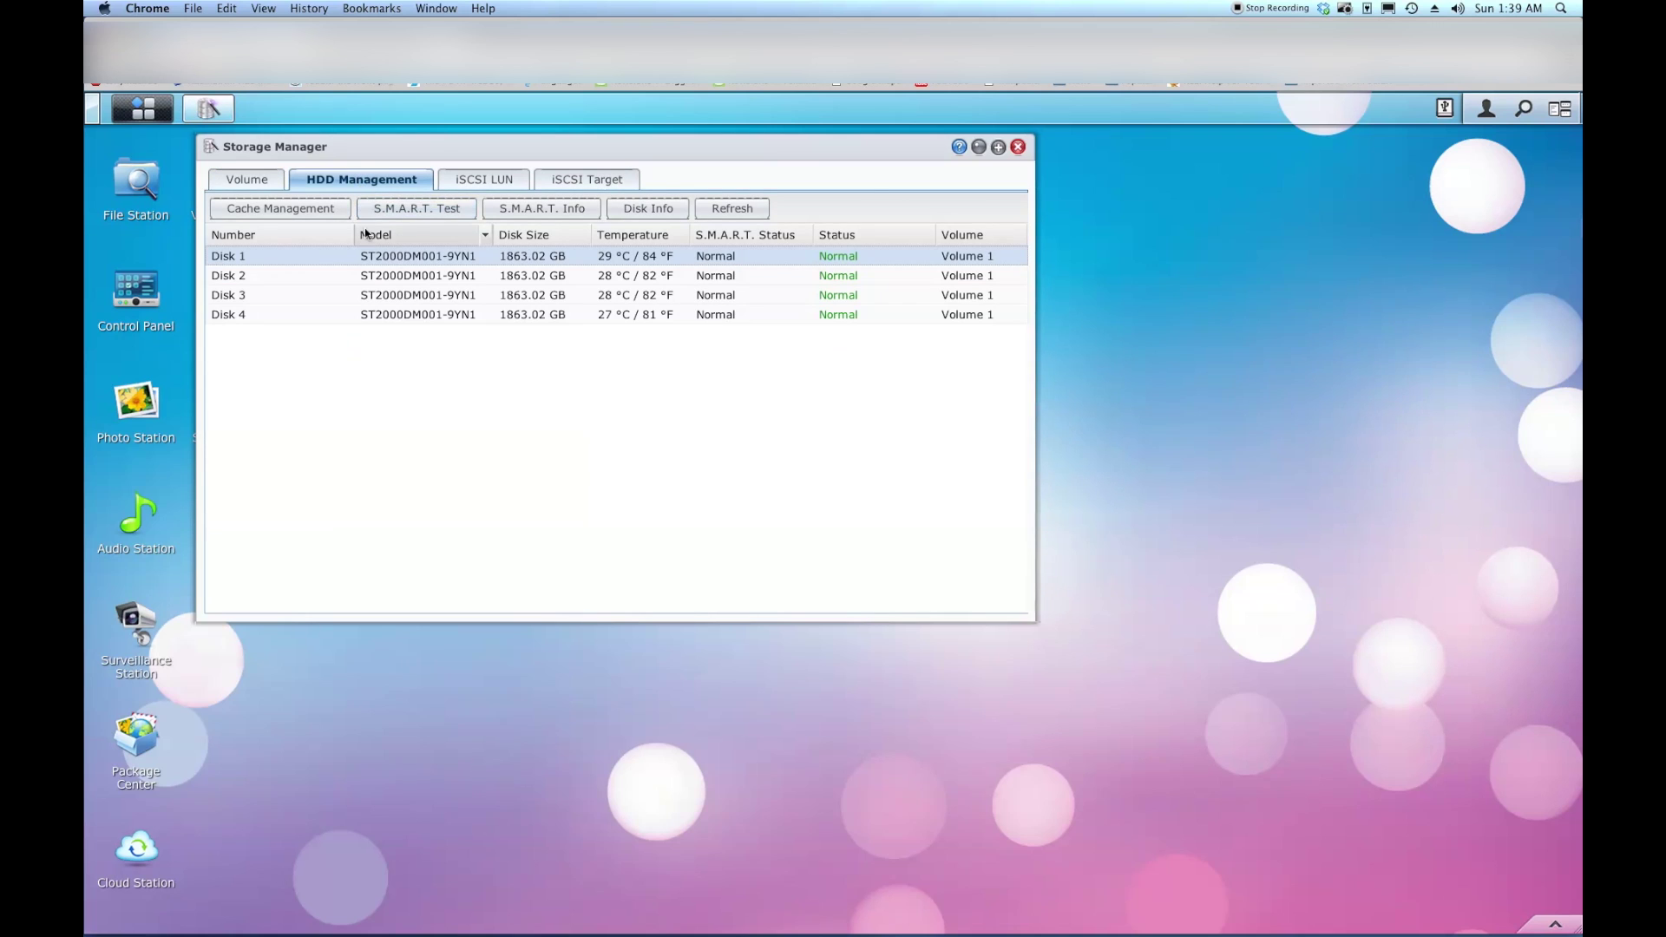
# Step: Select Disk 1 and bring up its S.M.A.R.T. Test dialog
pyautogui.click(369, 262)
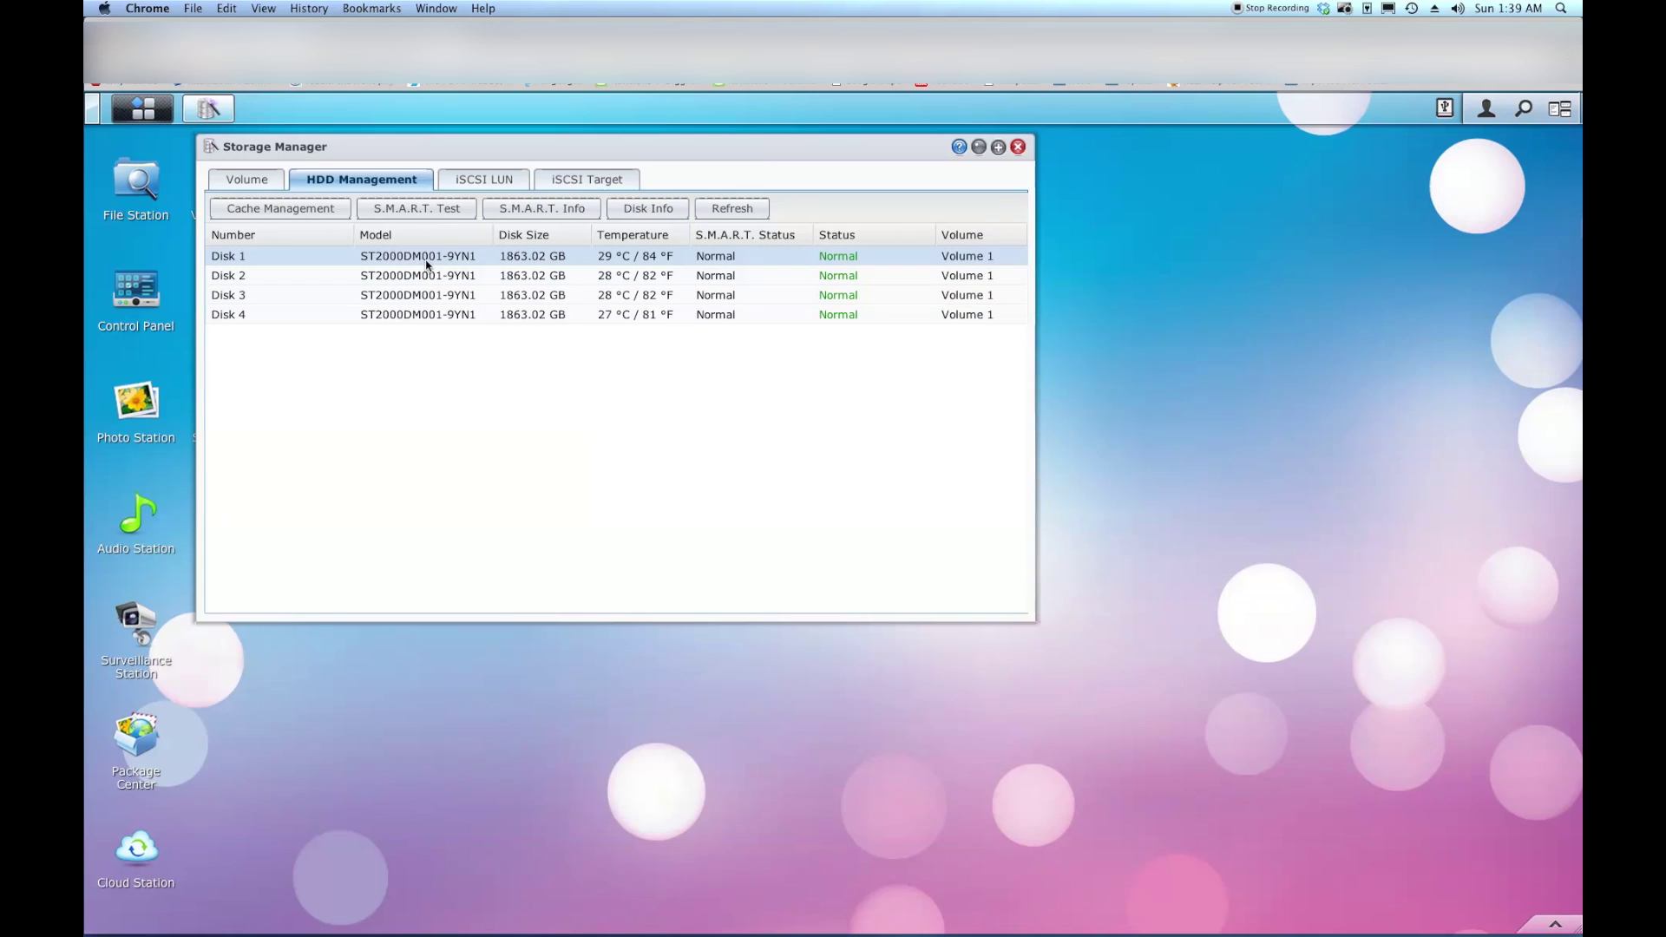
pyautogui.click(433, 217)
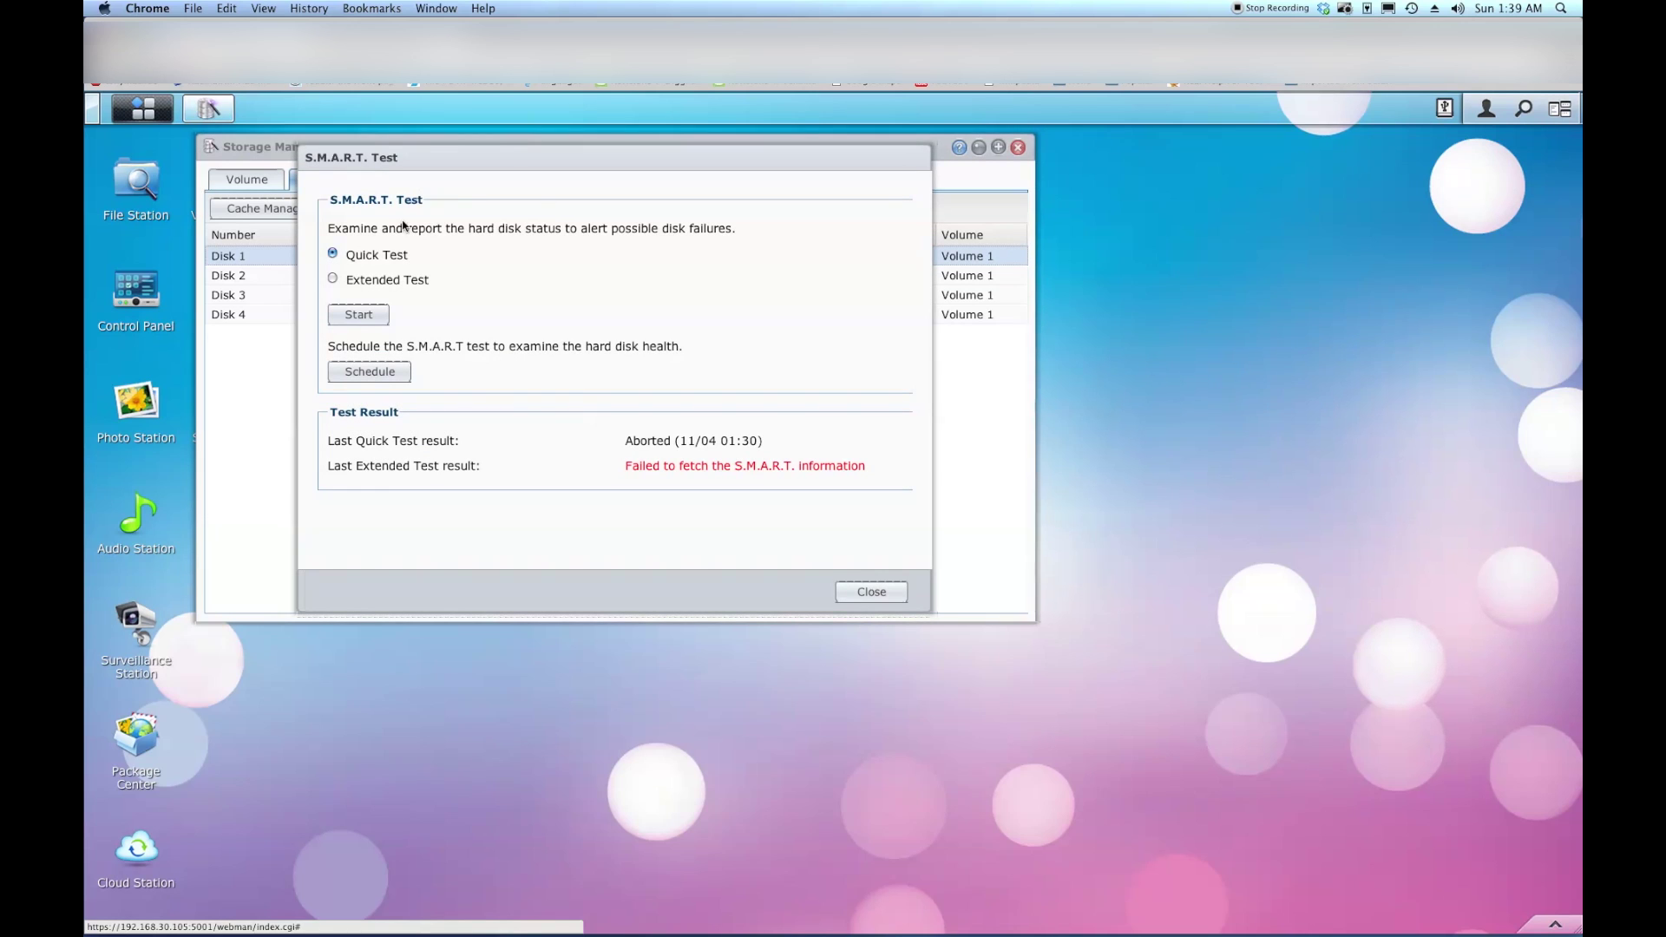
# Step: Create a daily Quick Test schedule for Disk 1 starting at 01:30
pyautogui.click(370, 373)
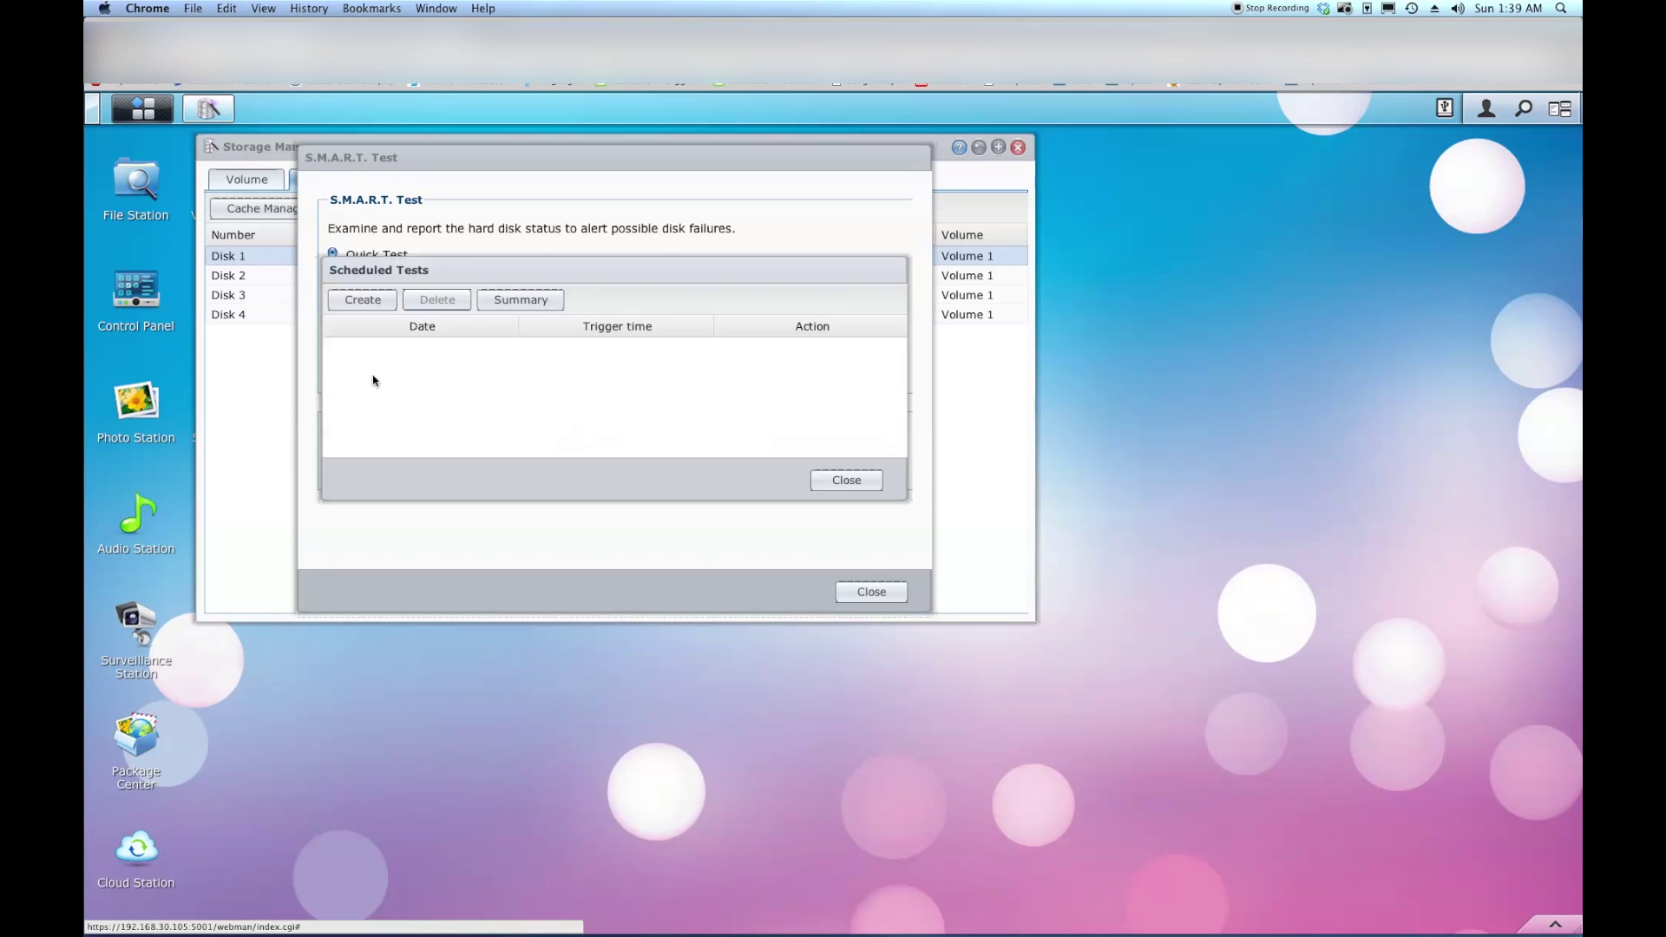
pyautogui.click(362, 300)
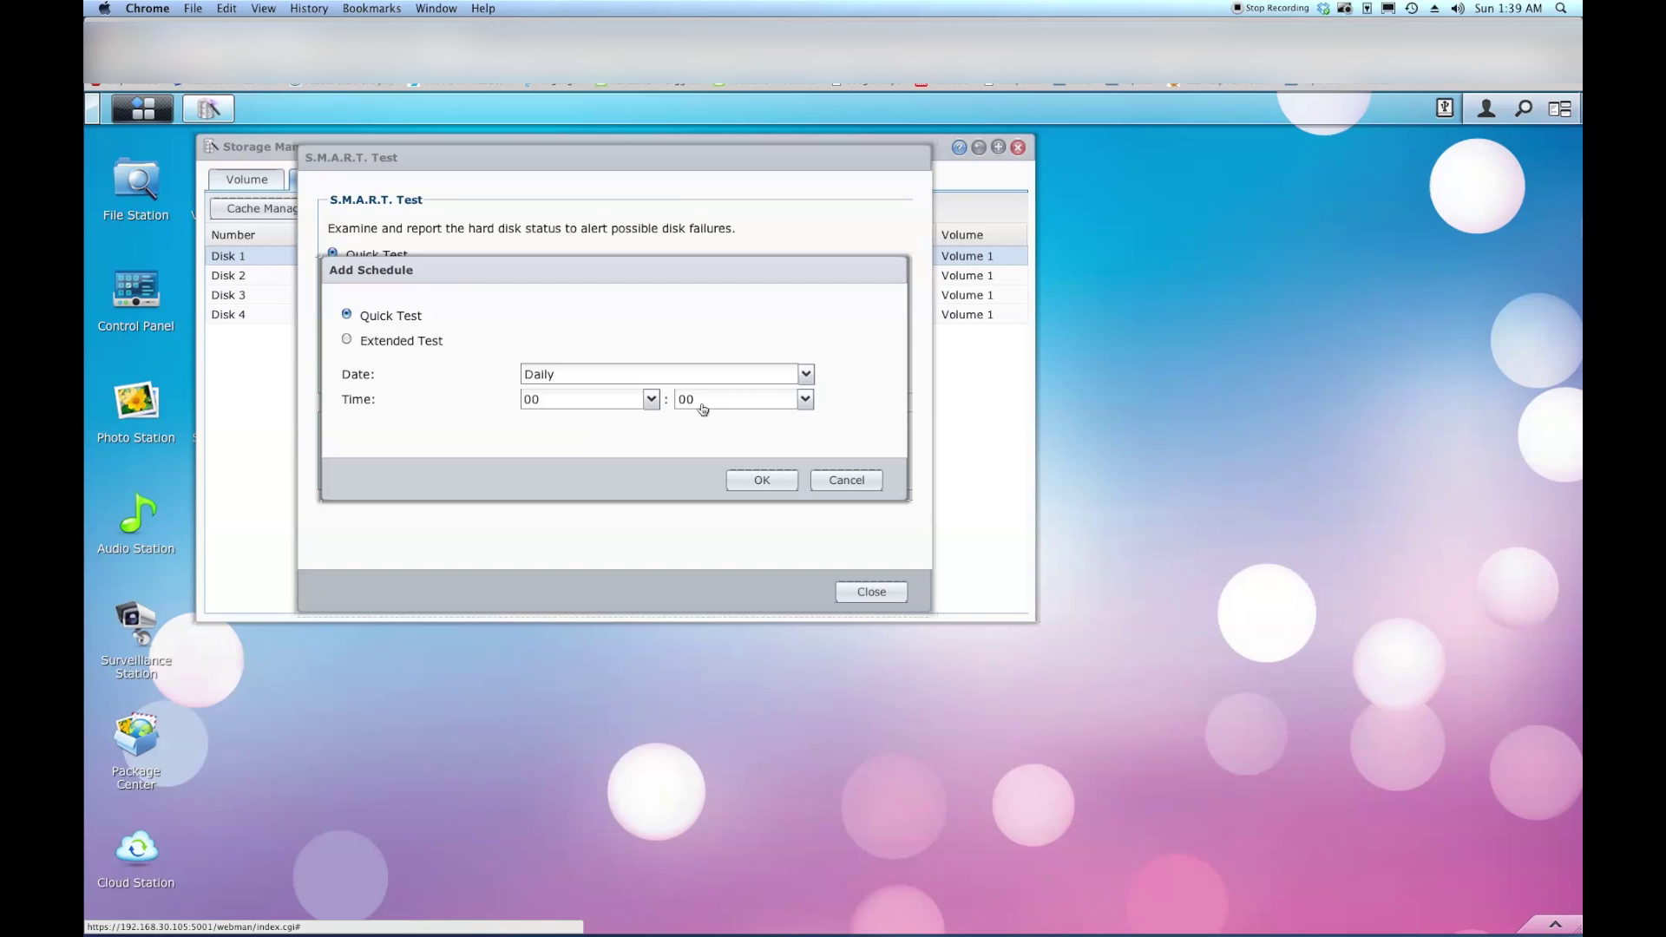
pyautogui.click(650, 400)
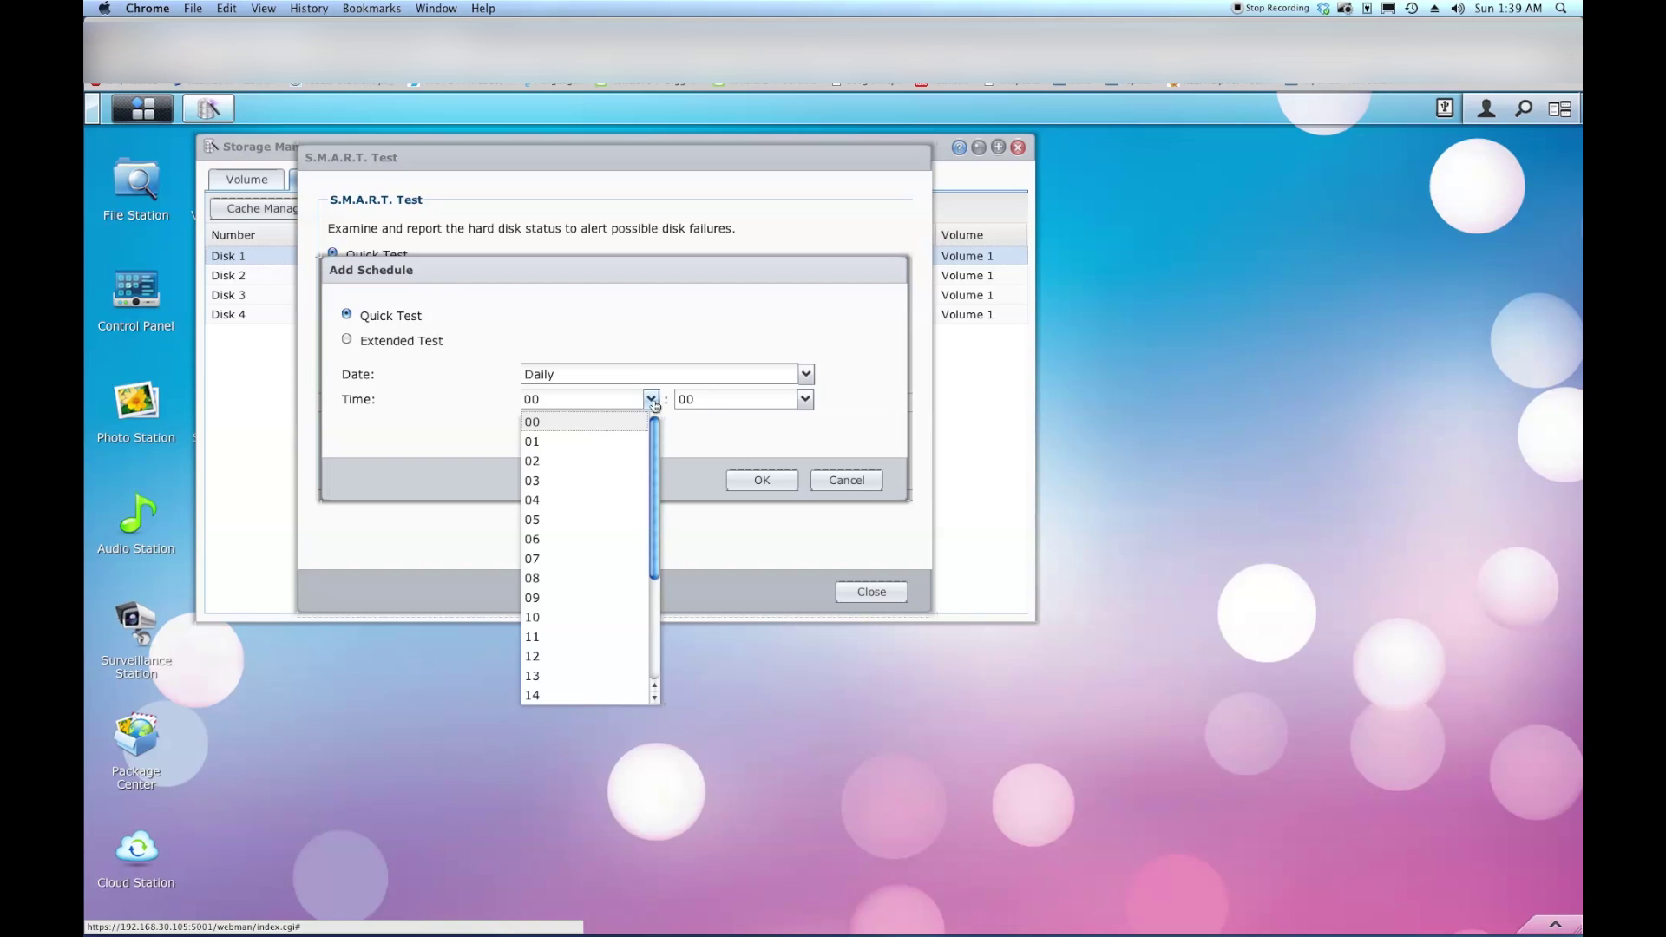
pyautogui.click(570, 444)
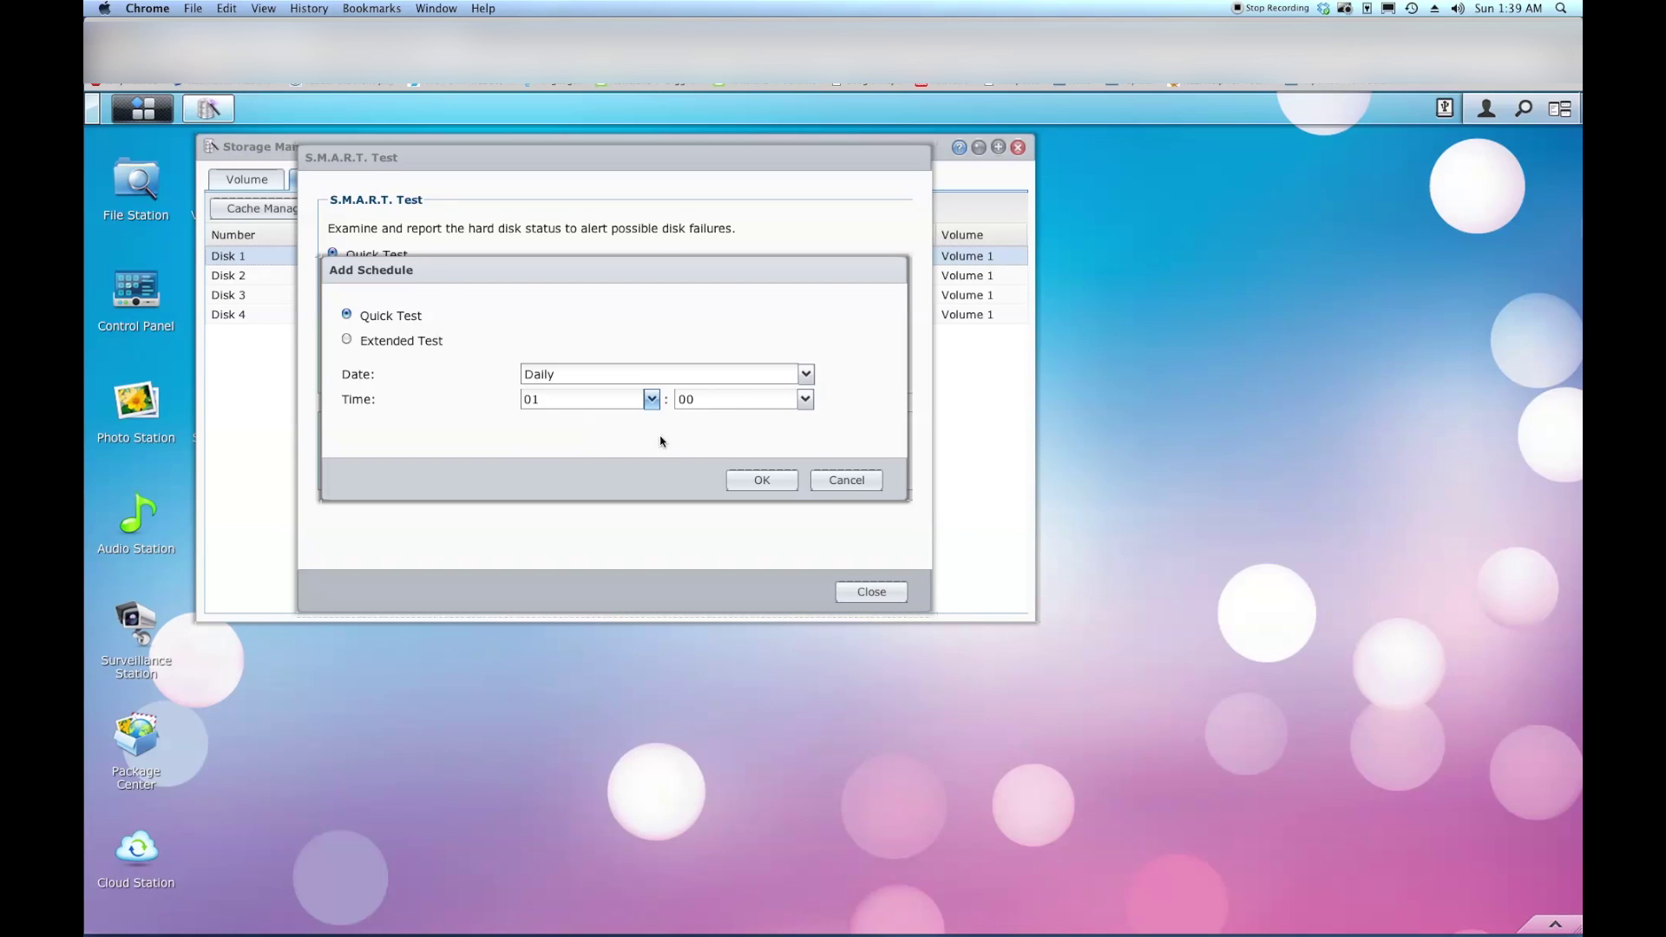
pyautogui.click(762, 406)
pyautogui.click(726, 439)
pyautogui.click(761, 483)
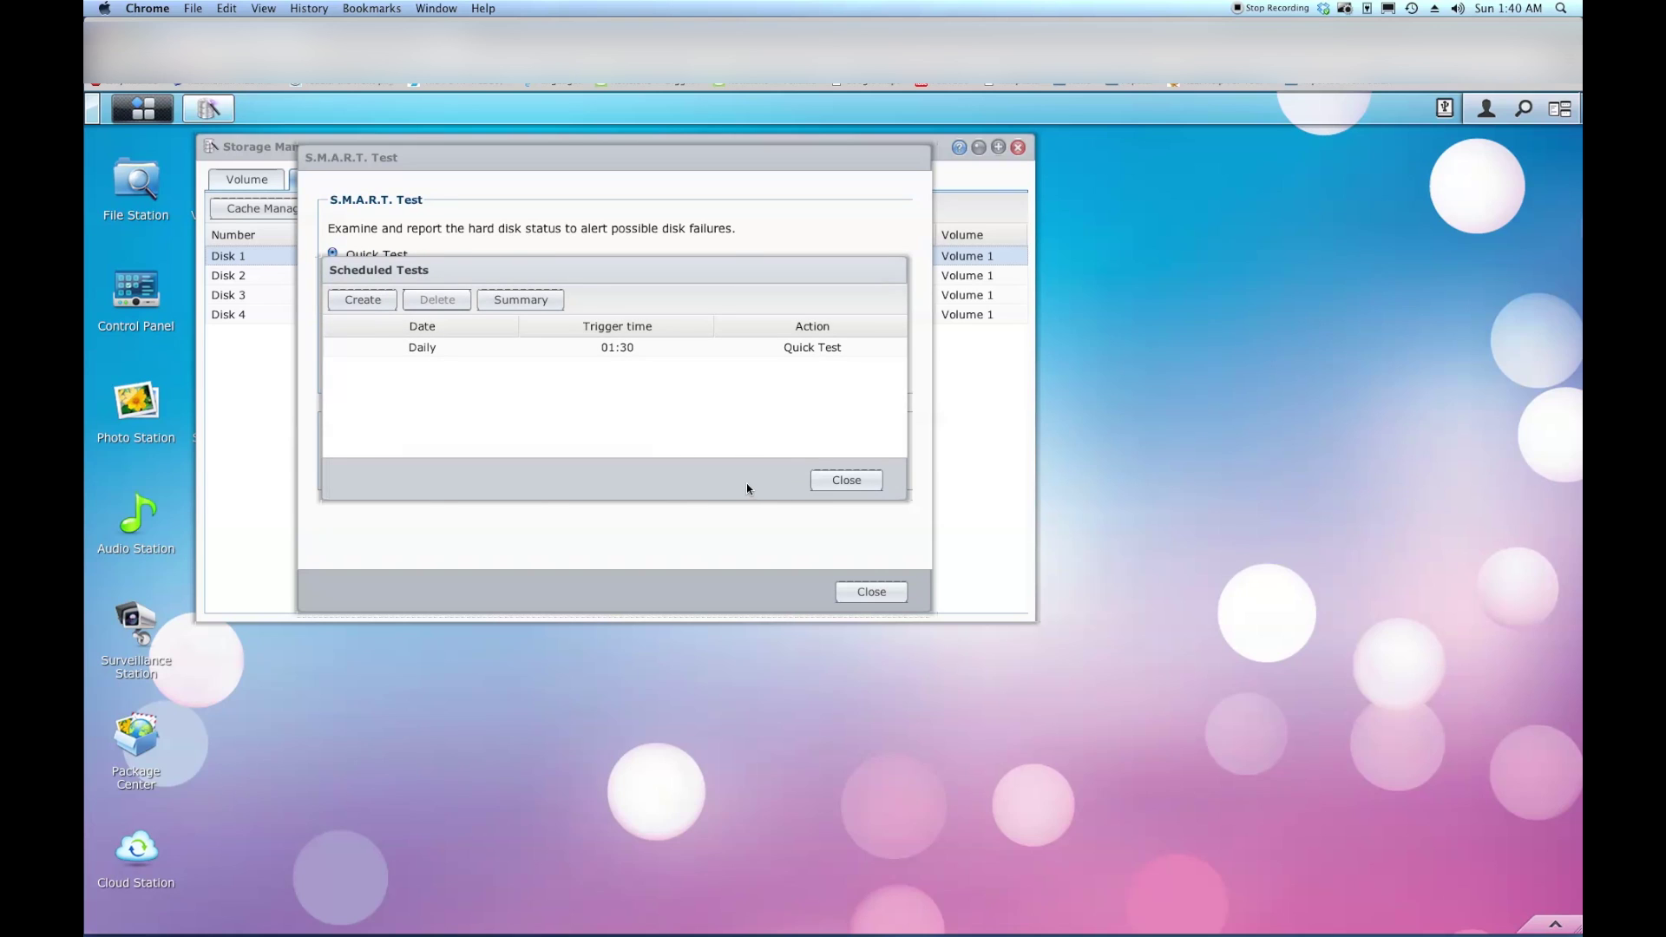
pyautogui.click(362, 300)
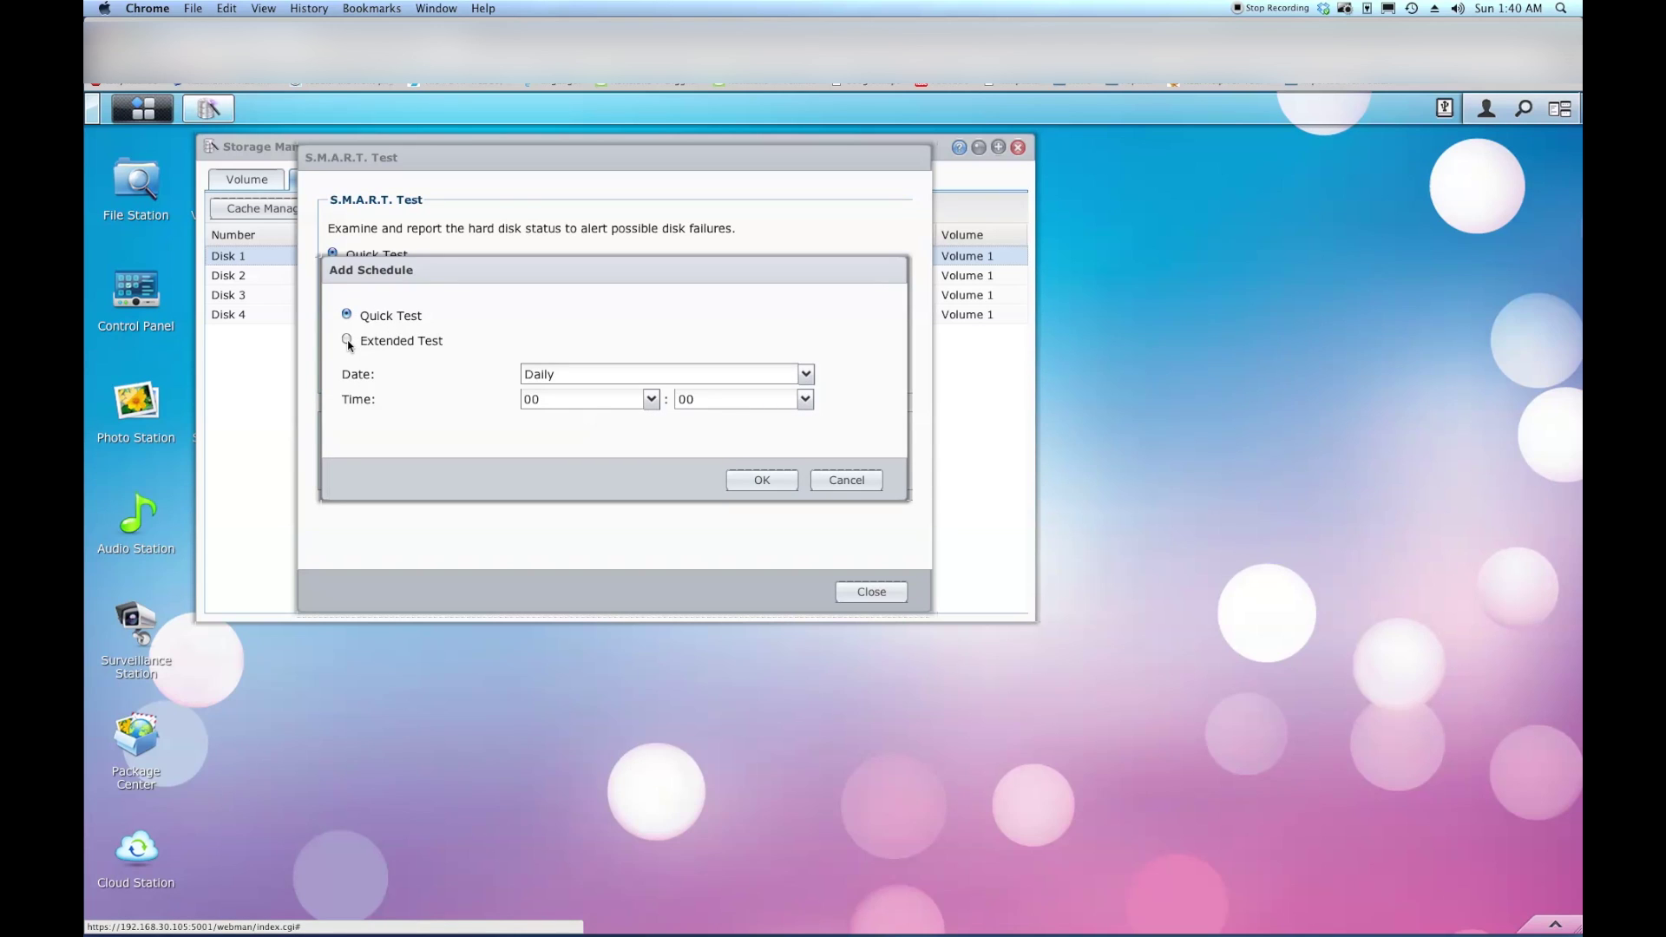
# Step: Save an Extended Test for Disk 1 that runs on Mondays only at 02:00
pyautogui.click(348, 341)
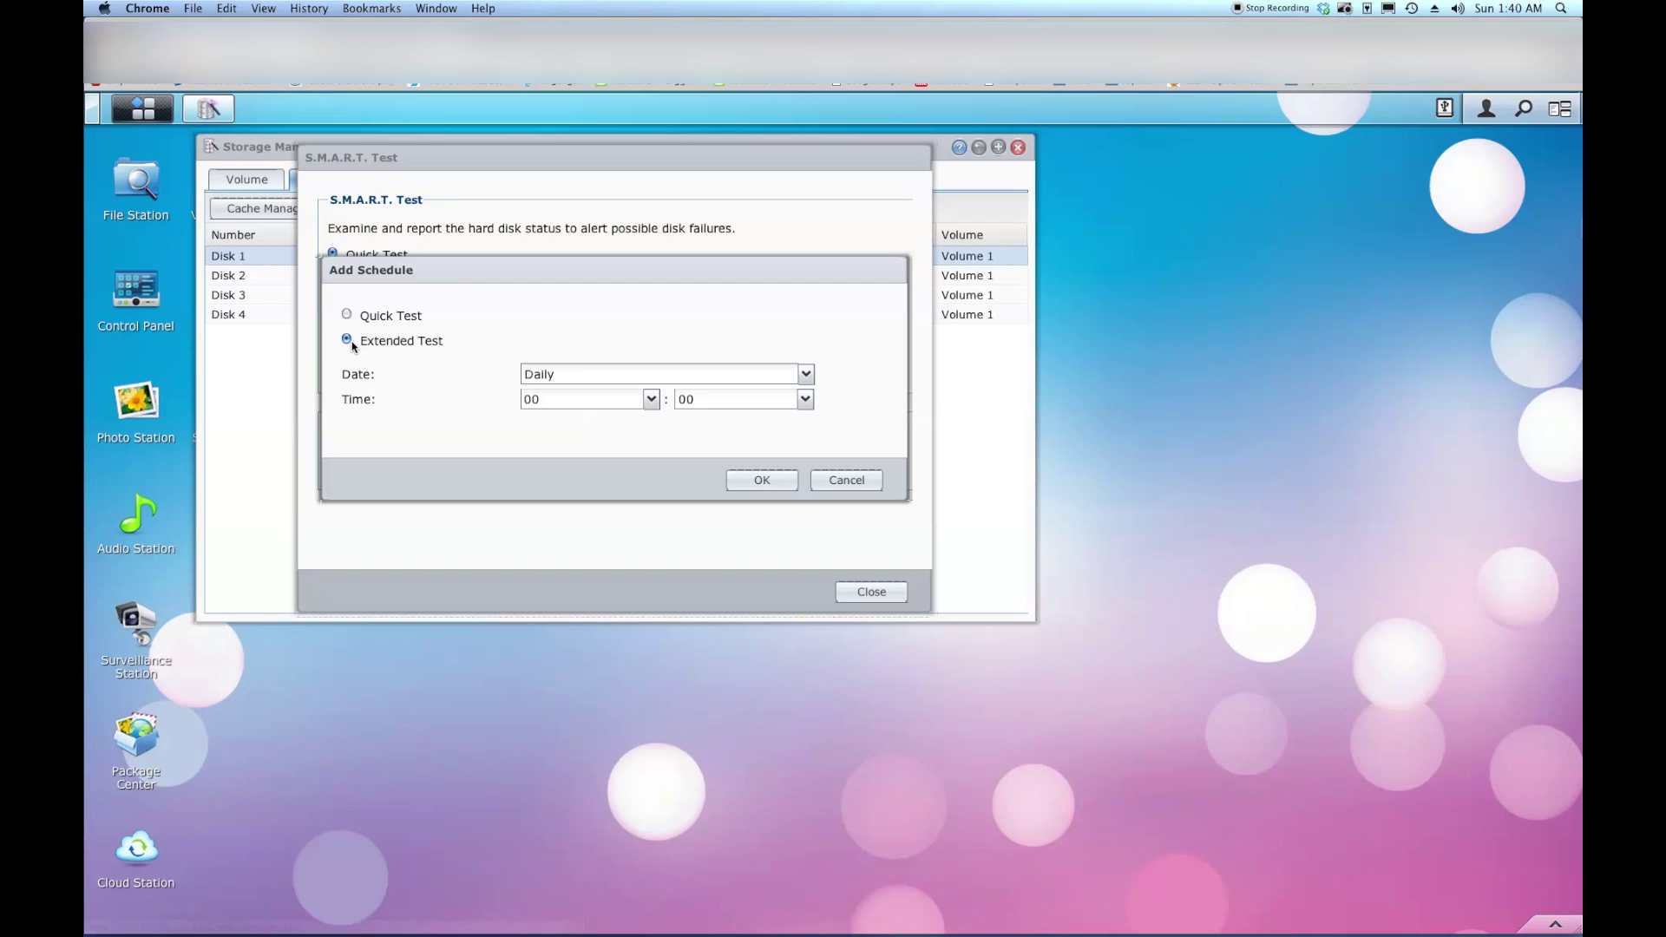
pyautogui.click(613, 375)
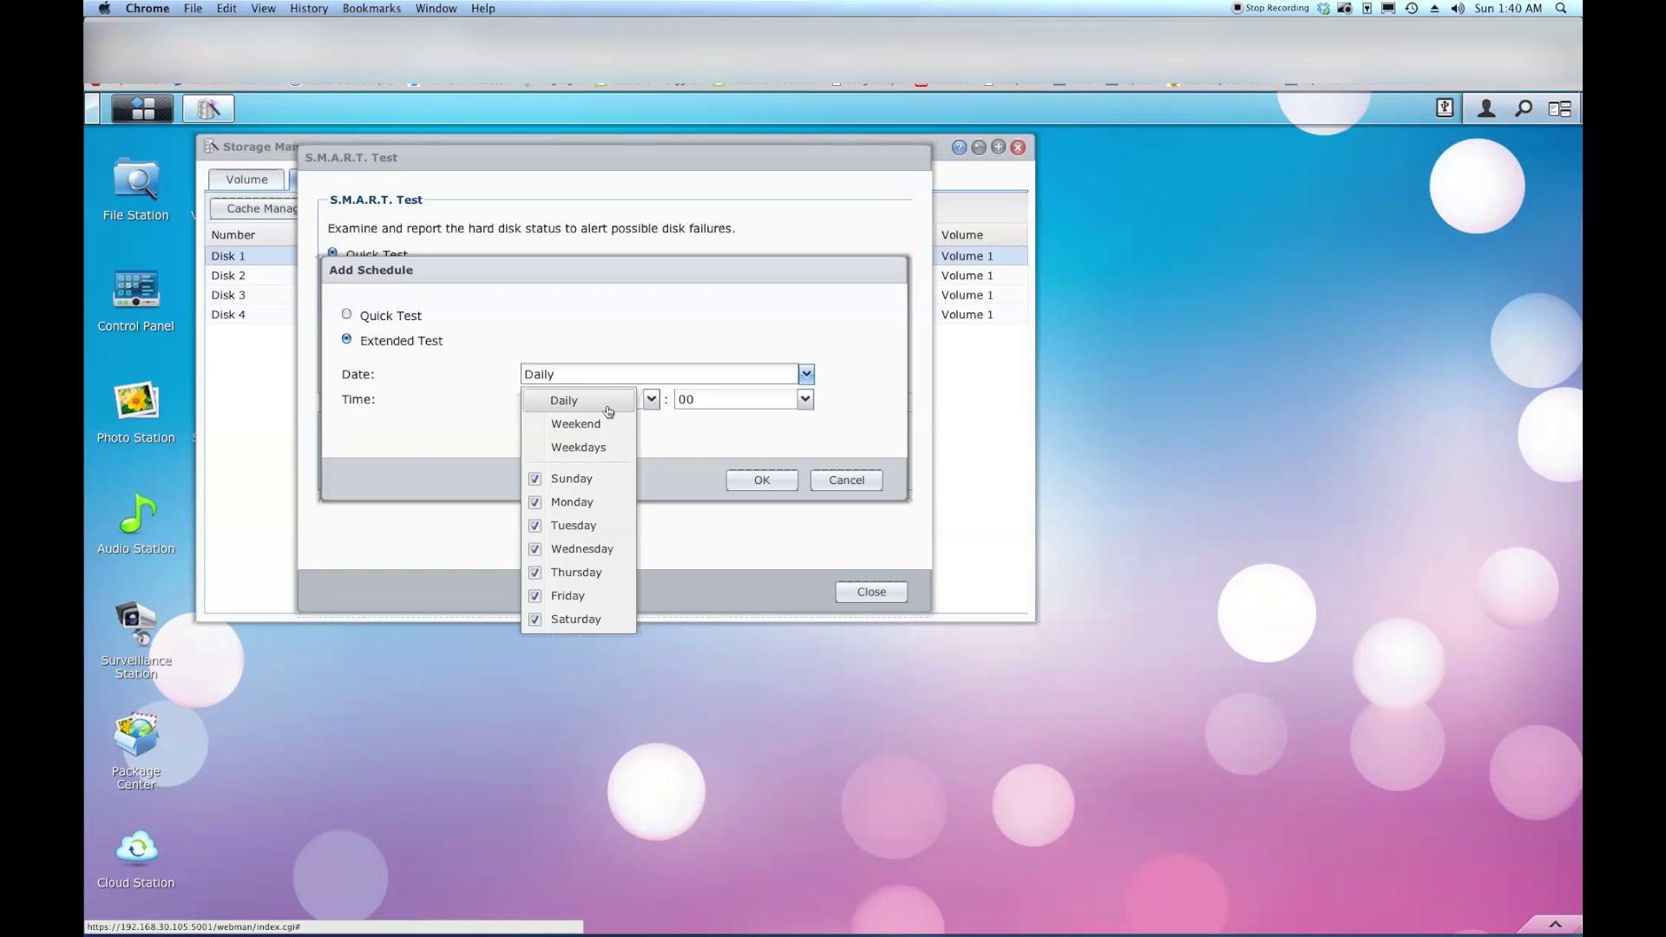
pyautogui.click(599, 450)
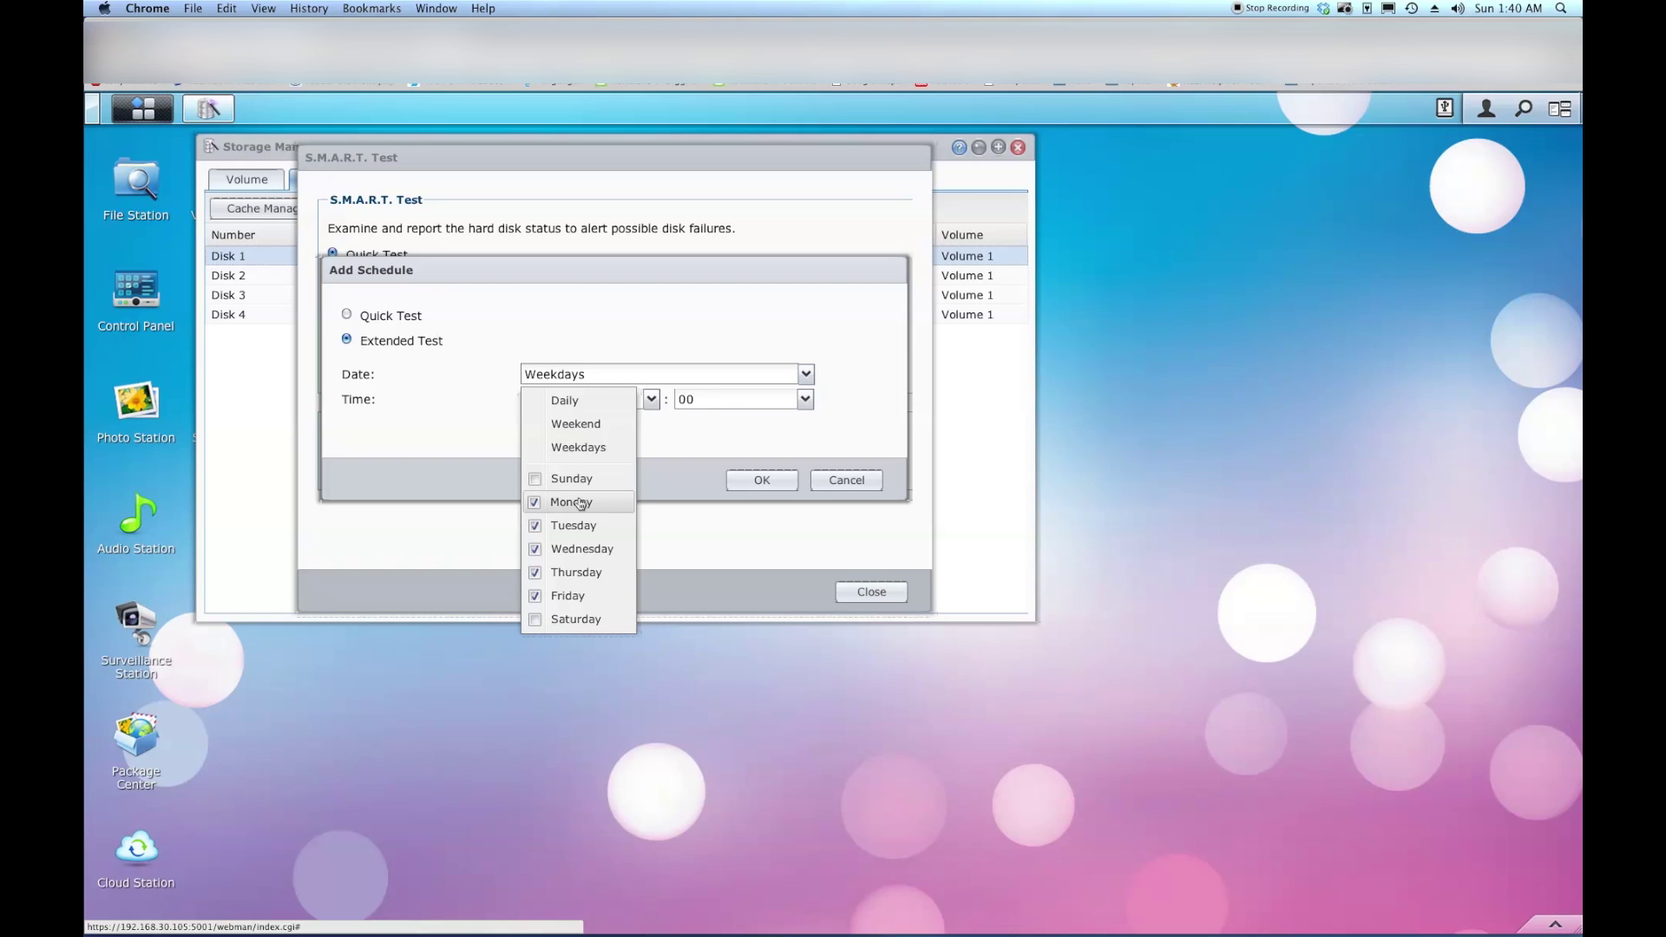
pyautogui.click(535, 526)
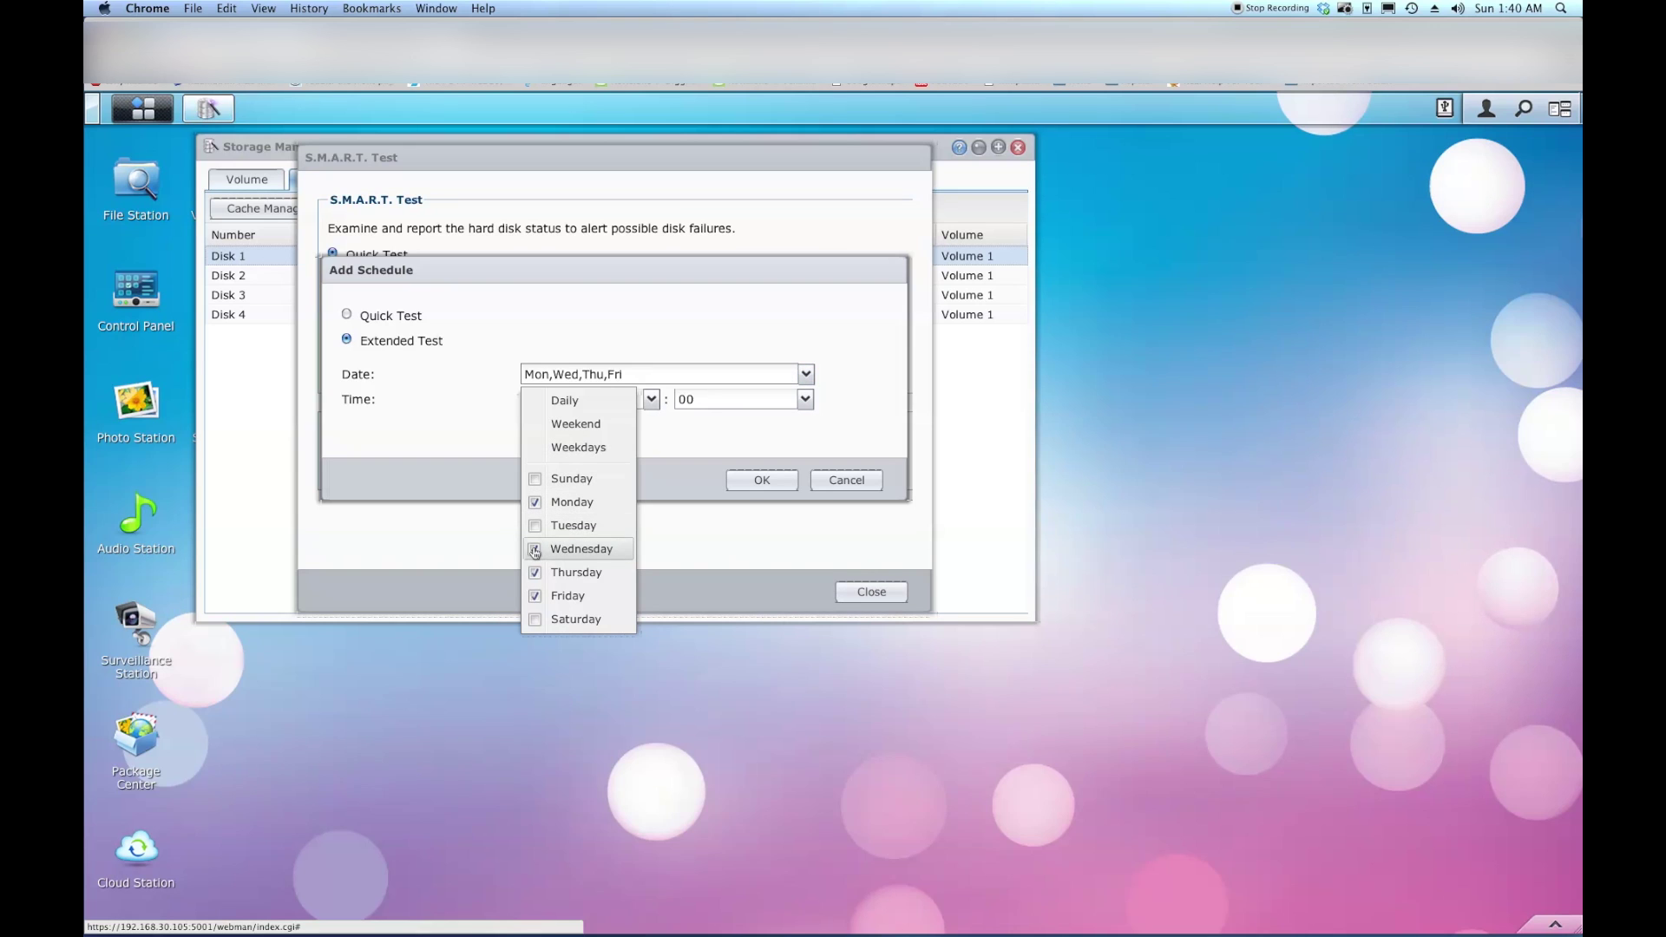
pyautogui.click(535, 550)
pyautogui.click(535, 573)
pyautogui.click(534, 597)
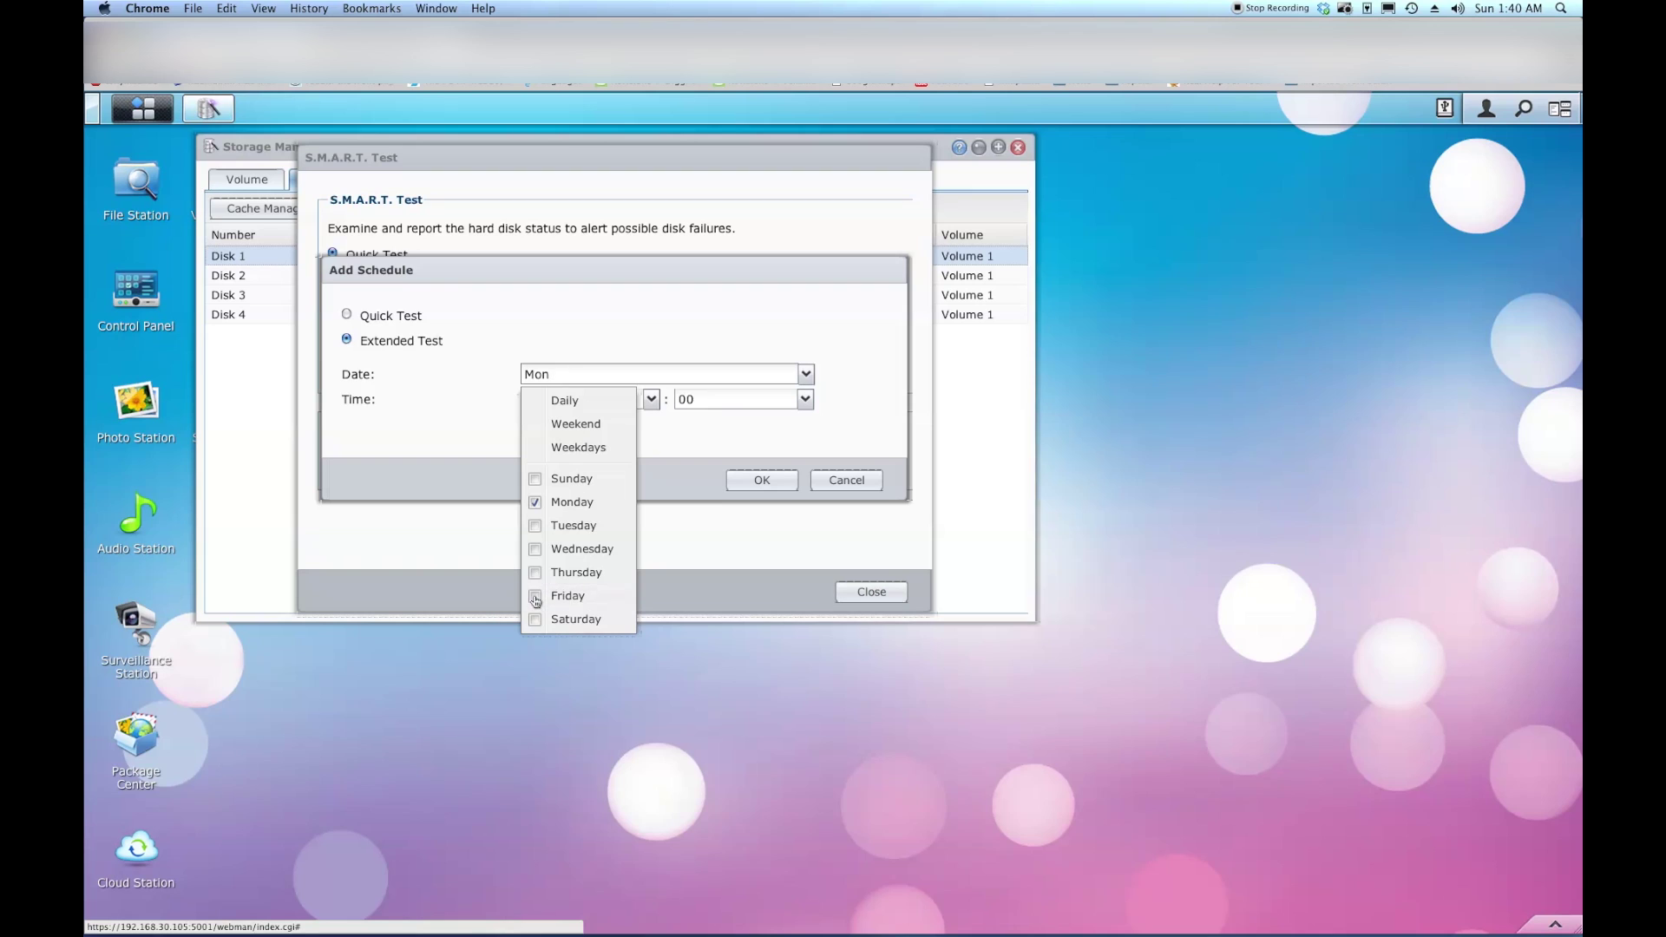
pyautogui.click(710, 459)
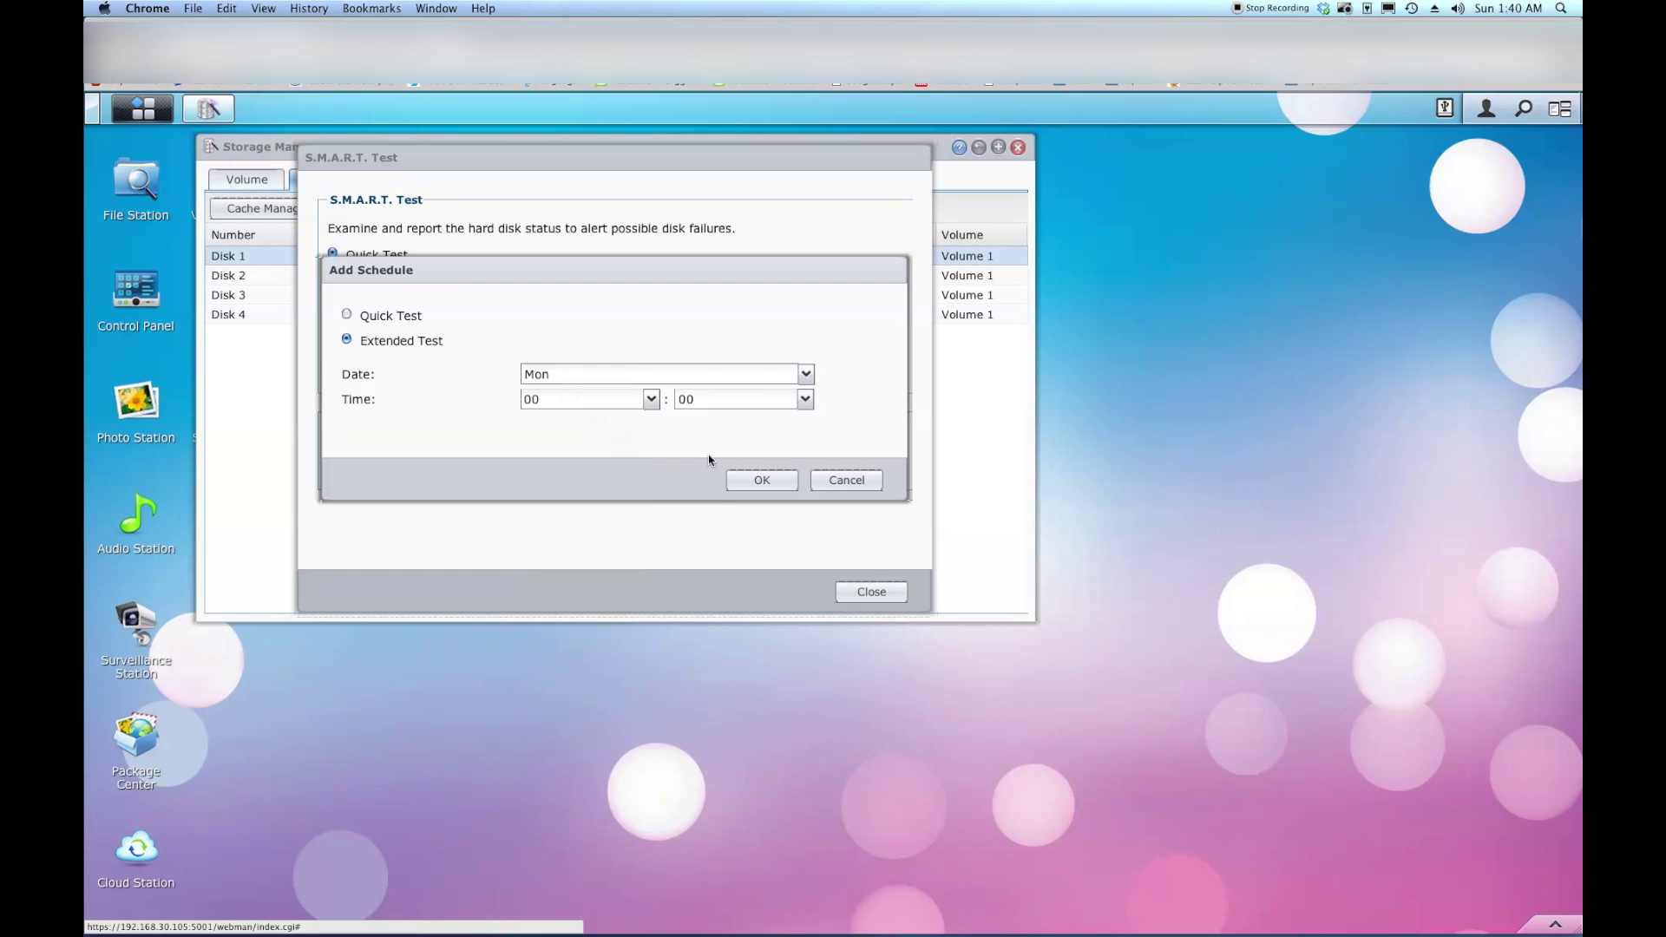
pyautogui.click(652, 400)
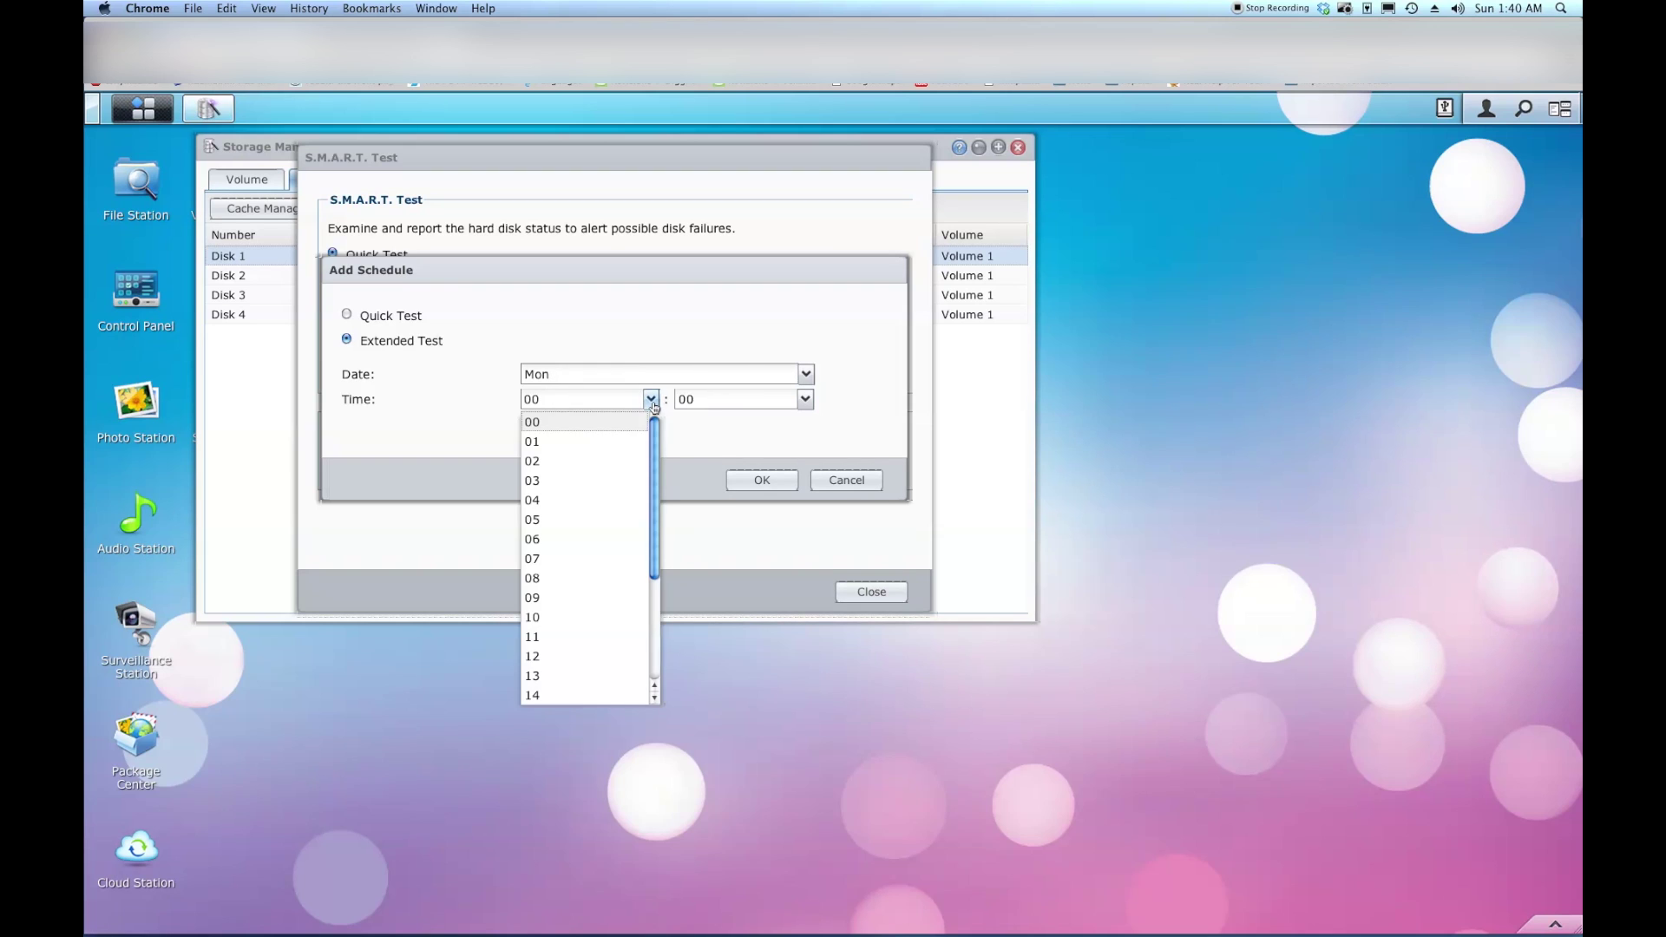
pyautogui.click(565, 462)
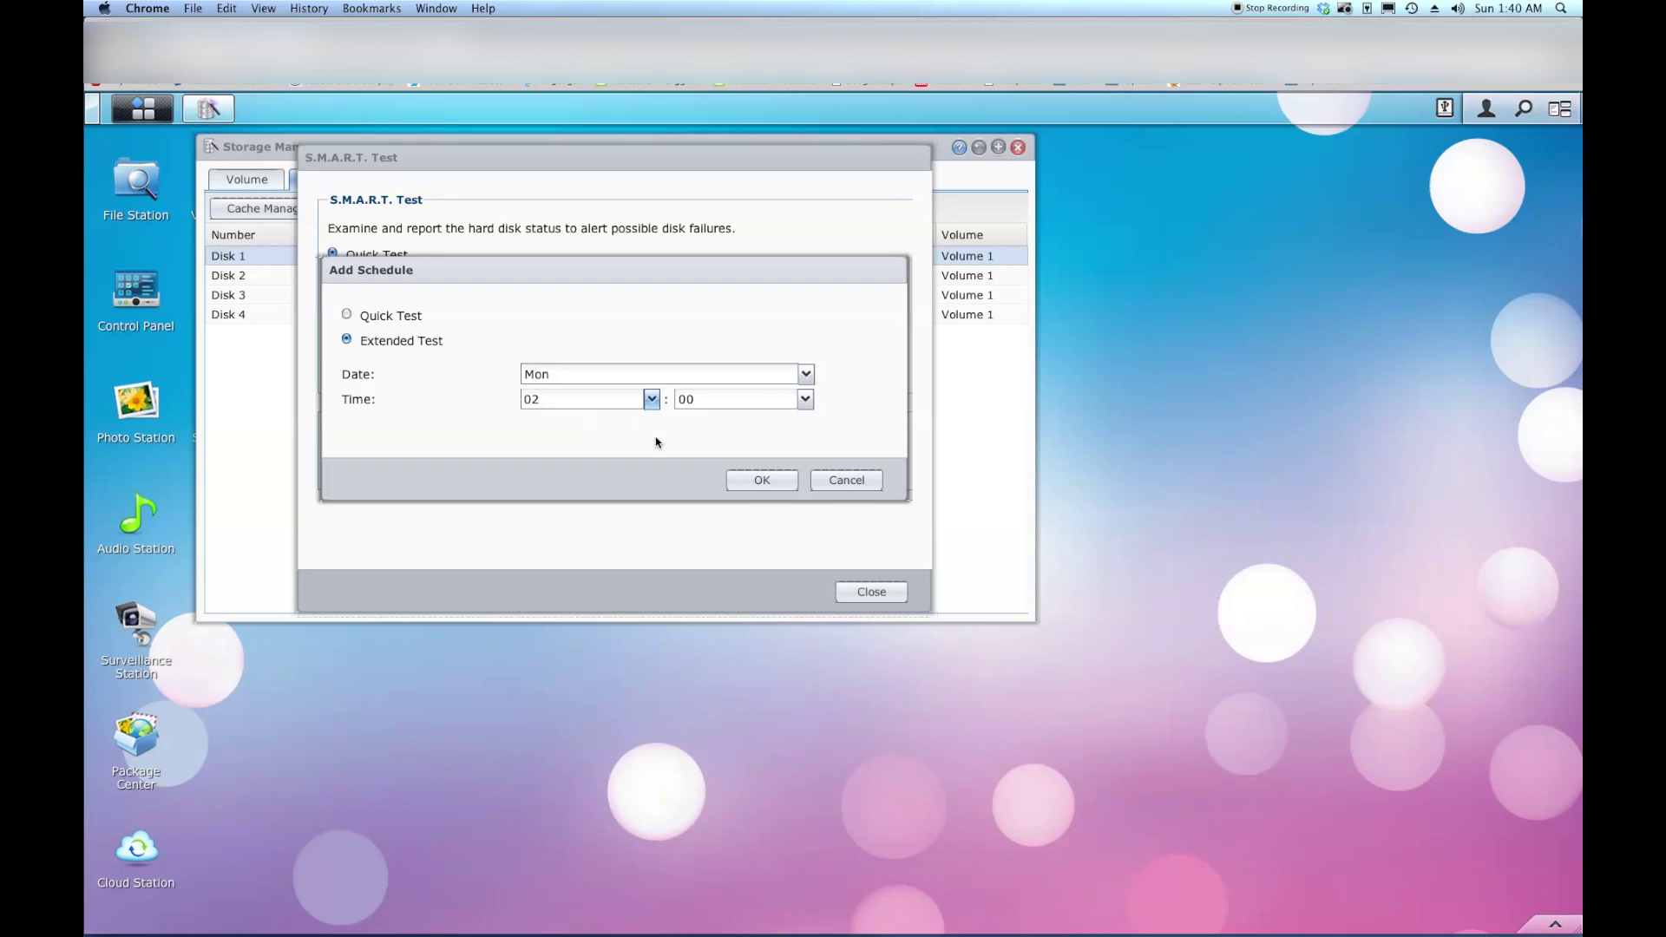
pyautogui.click(761, 481)
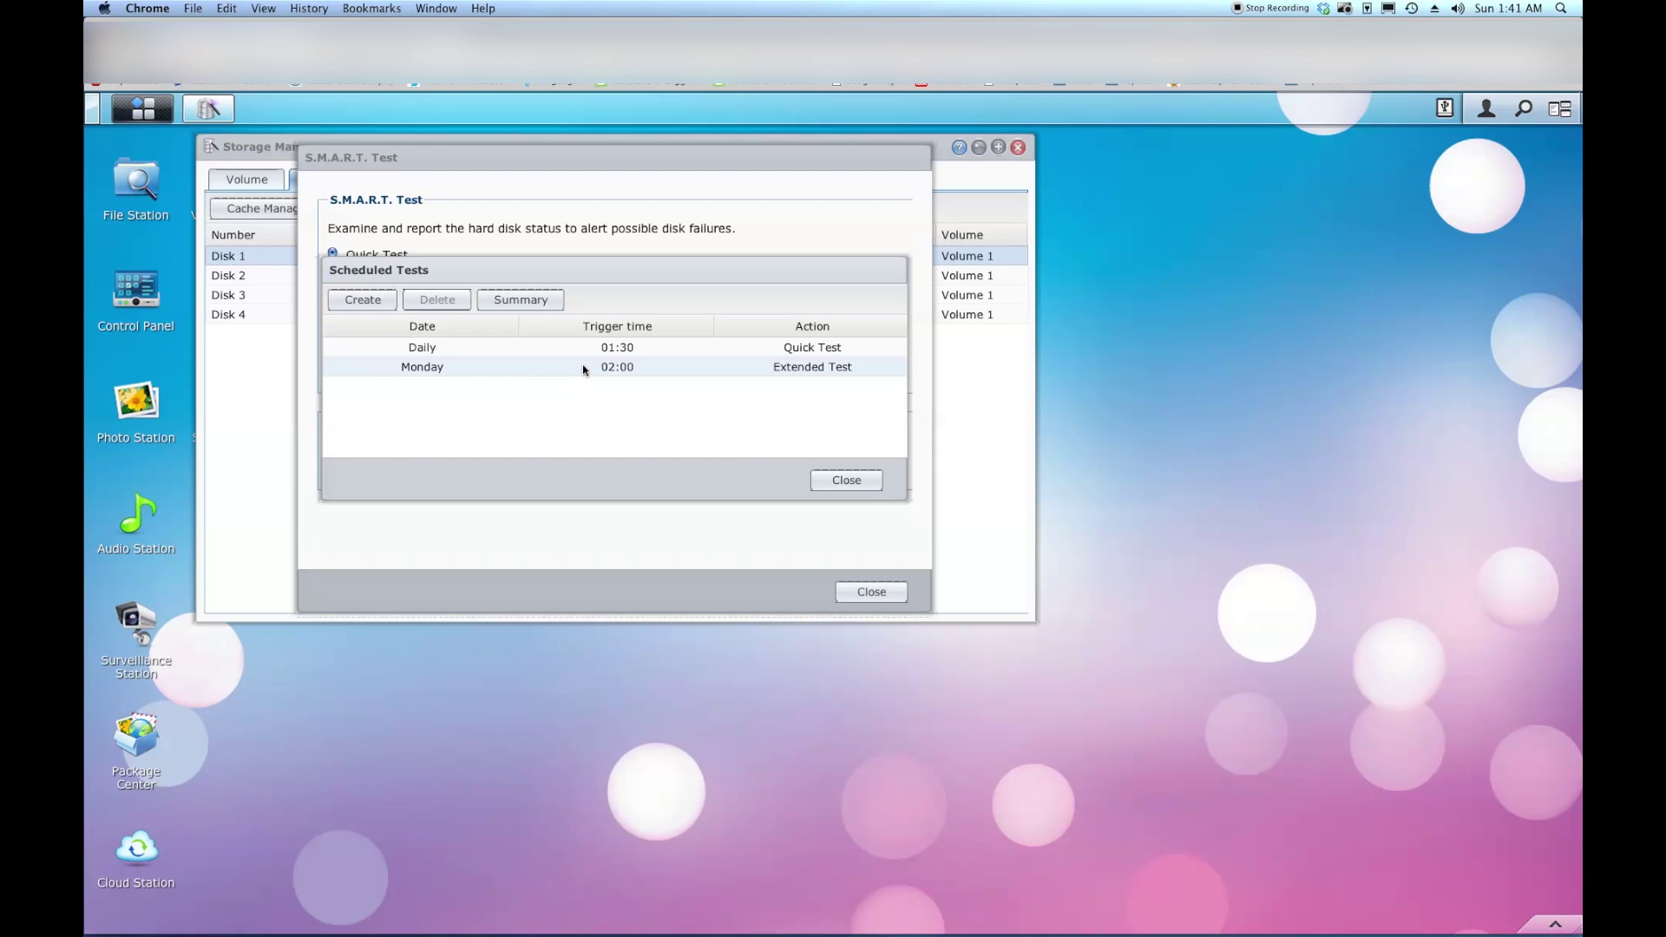
# Step: Close Disk 1's Scheduled Tests and S.M.A.R.T. Test windows, then select Disk 2
pyautogui.click(863, 483)
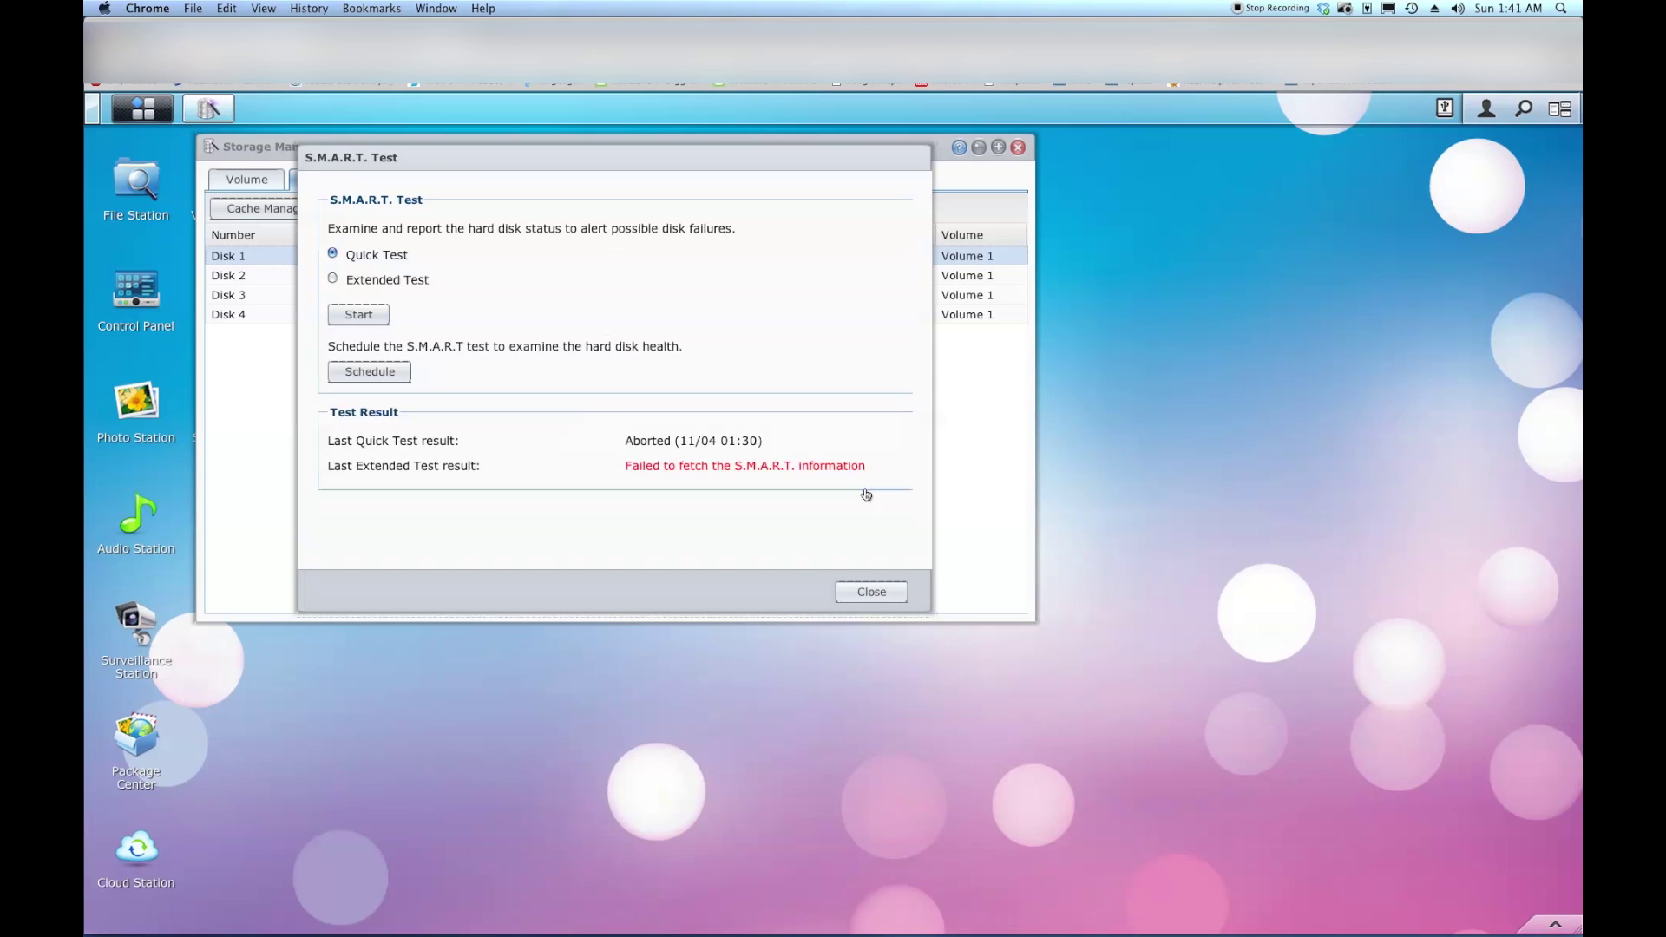
pyautogui.click(872, 593)
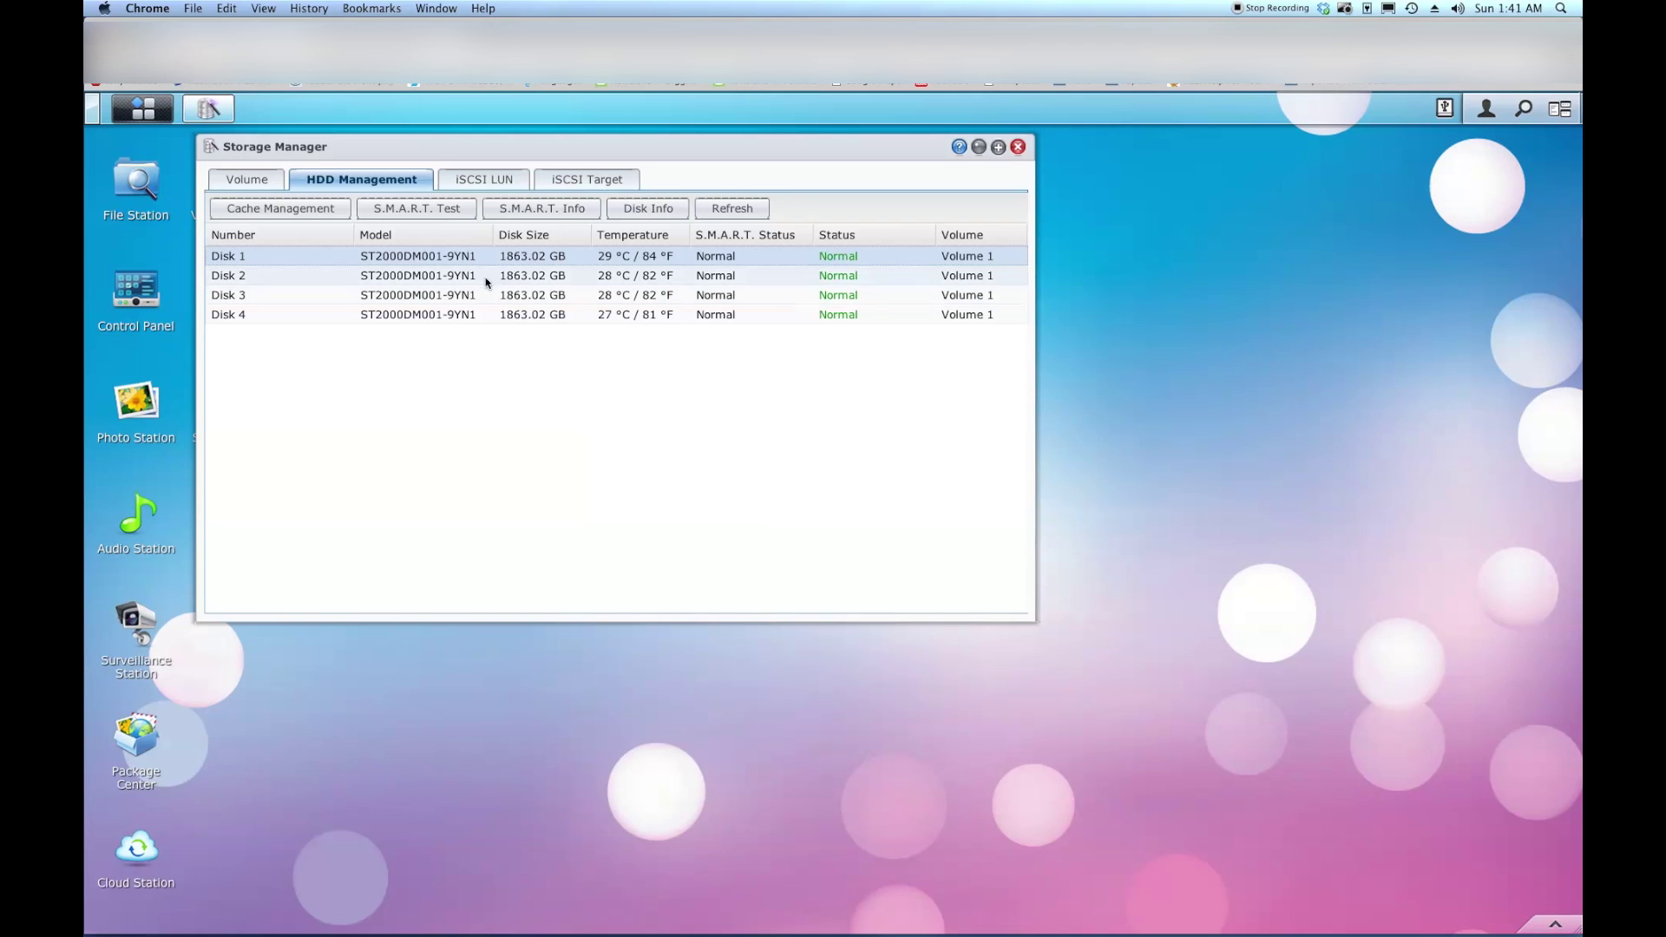
pyautogui.click(434, 278)
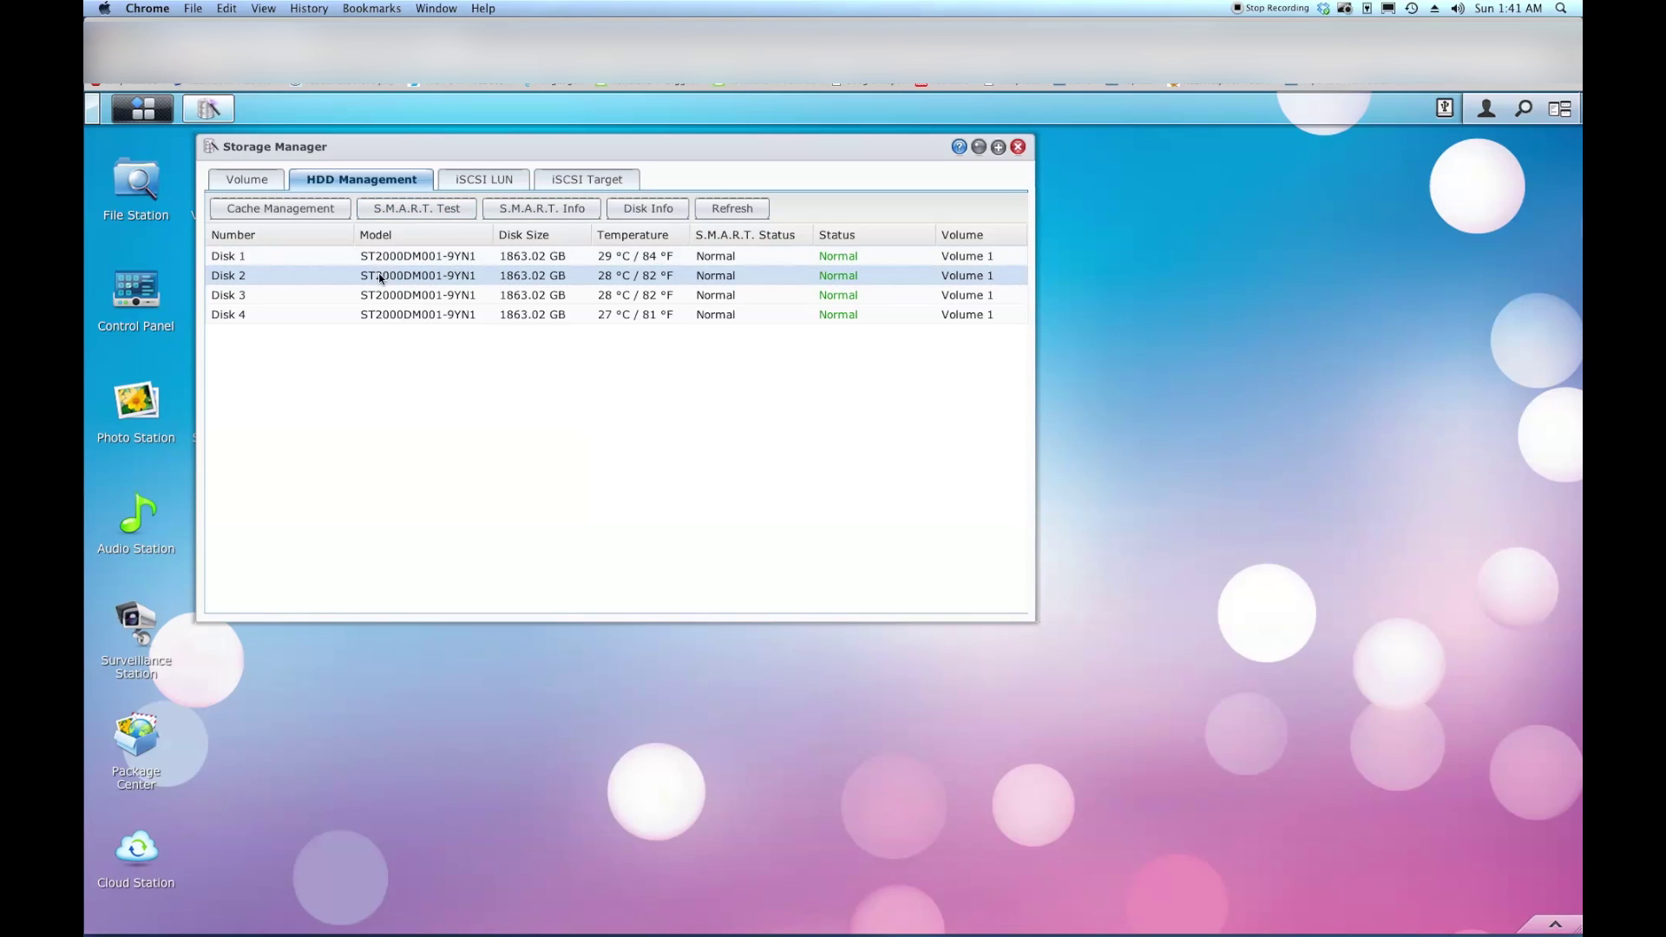
# Step: Create a daily Quick Test schedule at 01:30 in Disk 2's S.M.A.R.T. scheduled tests
pyautogui.click(417, 213)
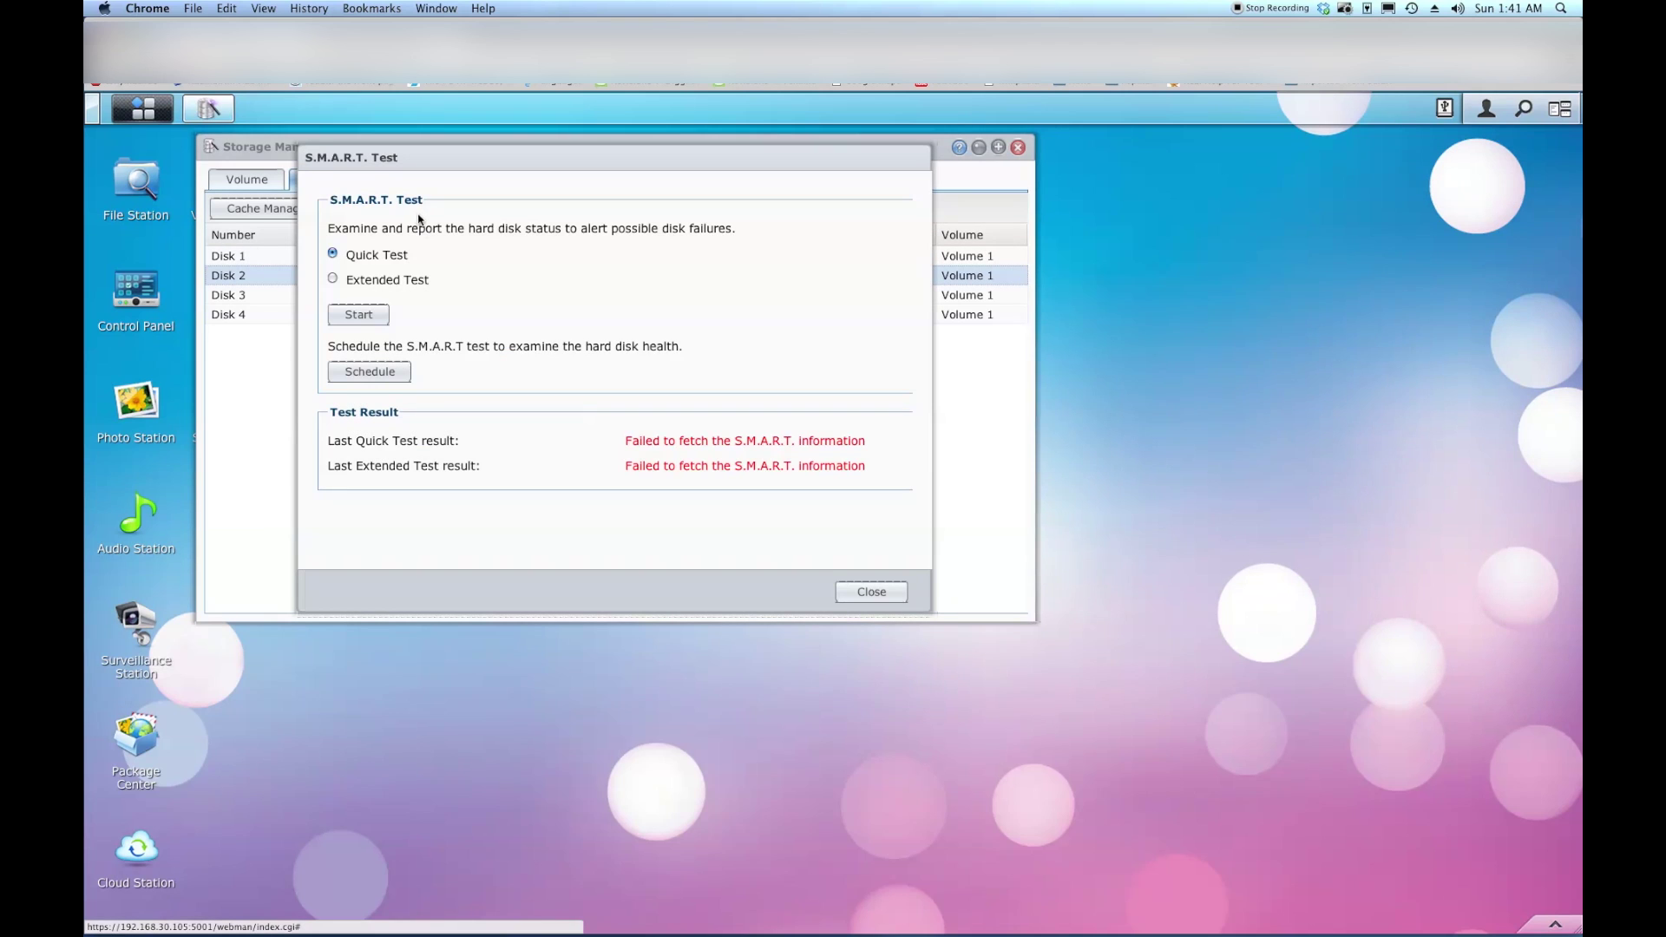
pyautogui.click(370, 372)
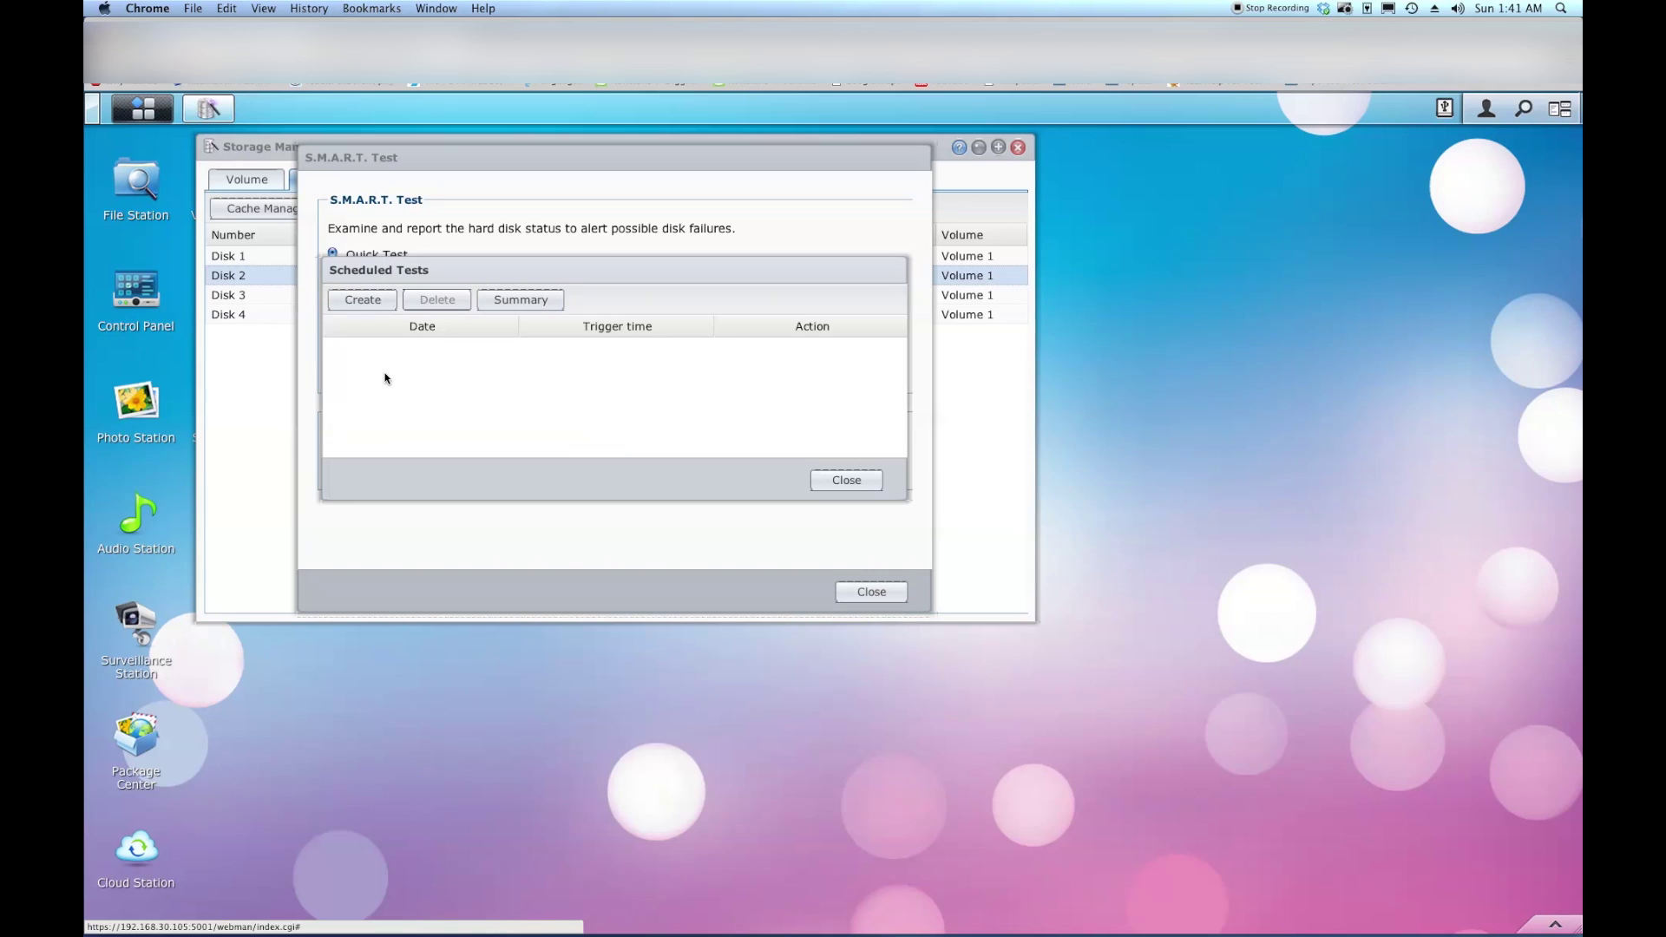
pyautogui.click(369, 299)
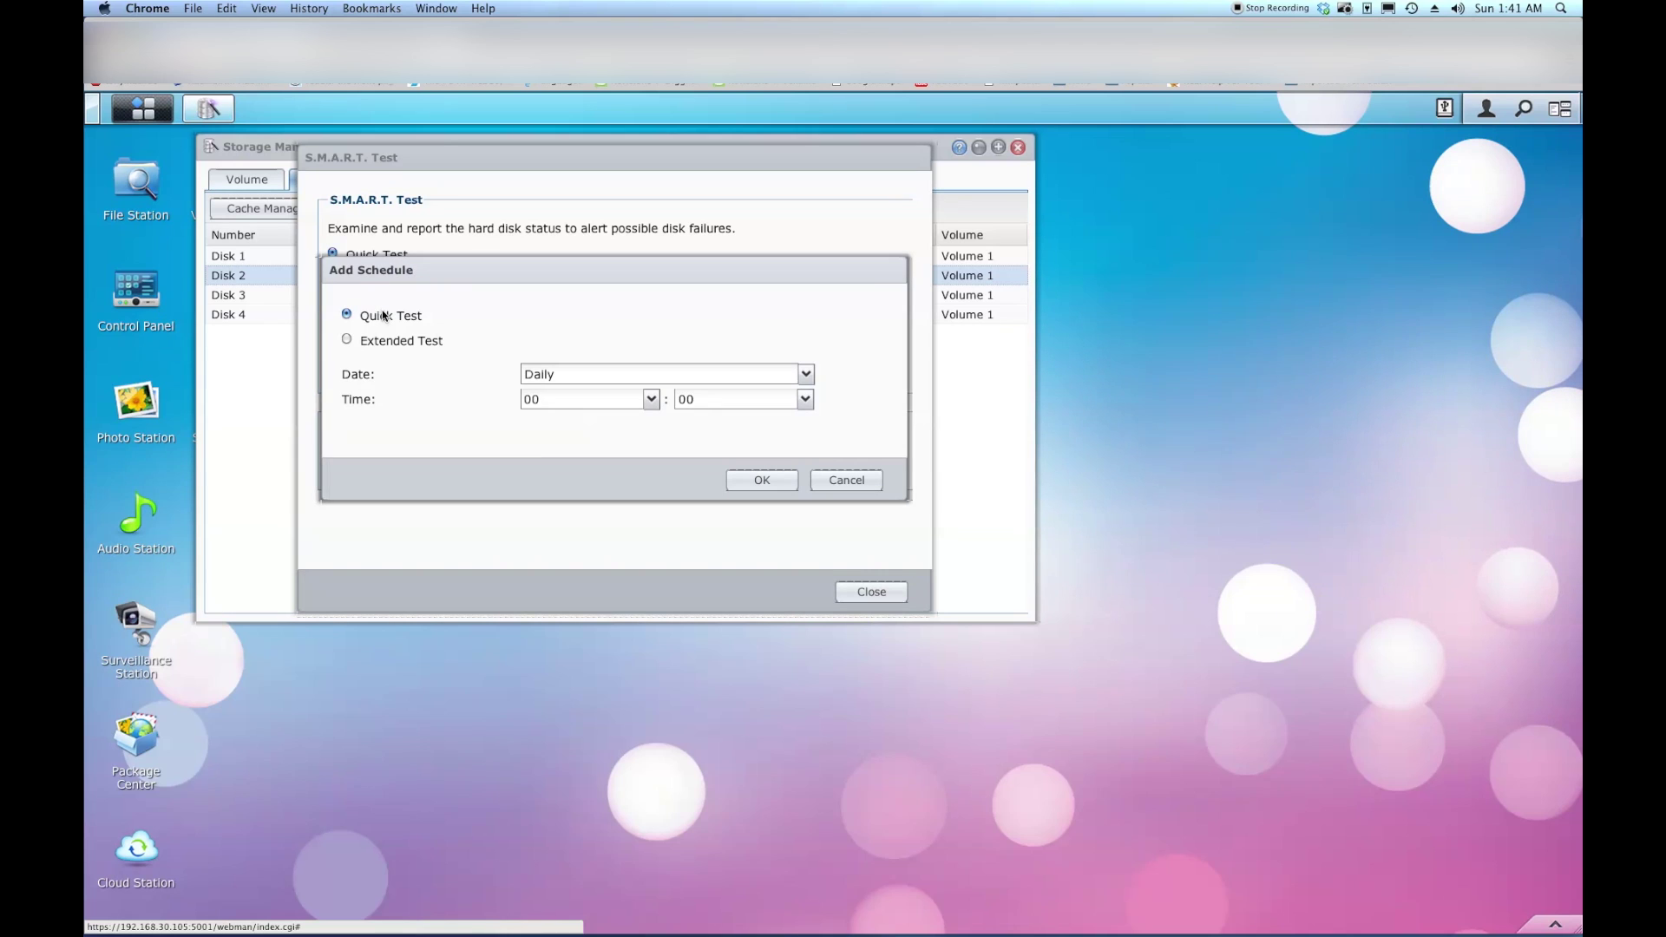
pyautogui.click(651, 400)
pyautogui.click(621, 444)
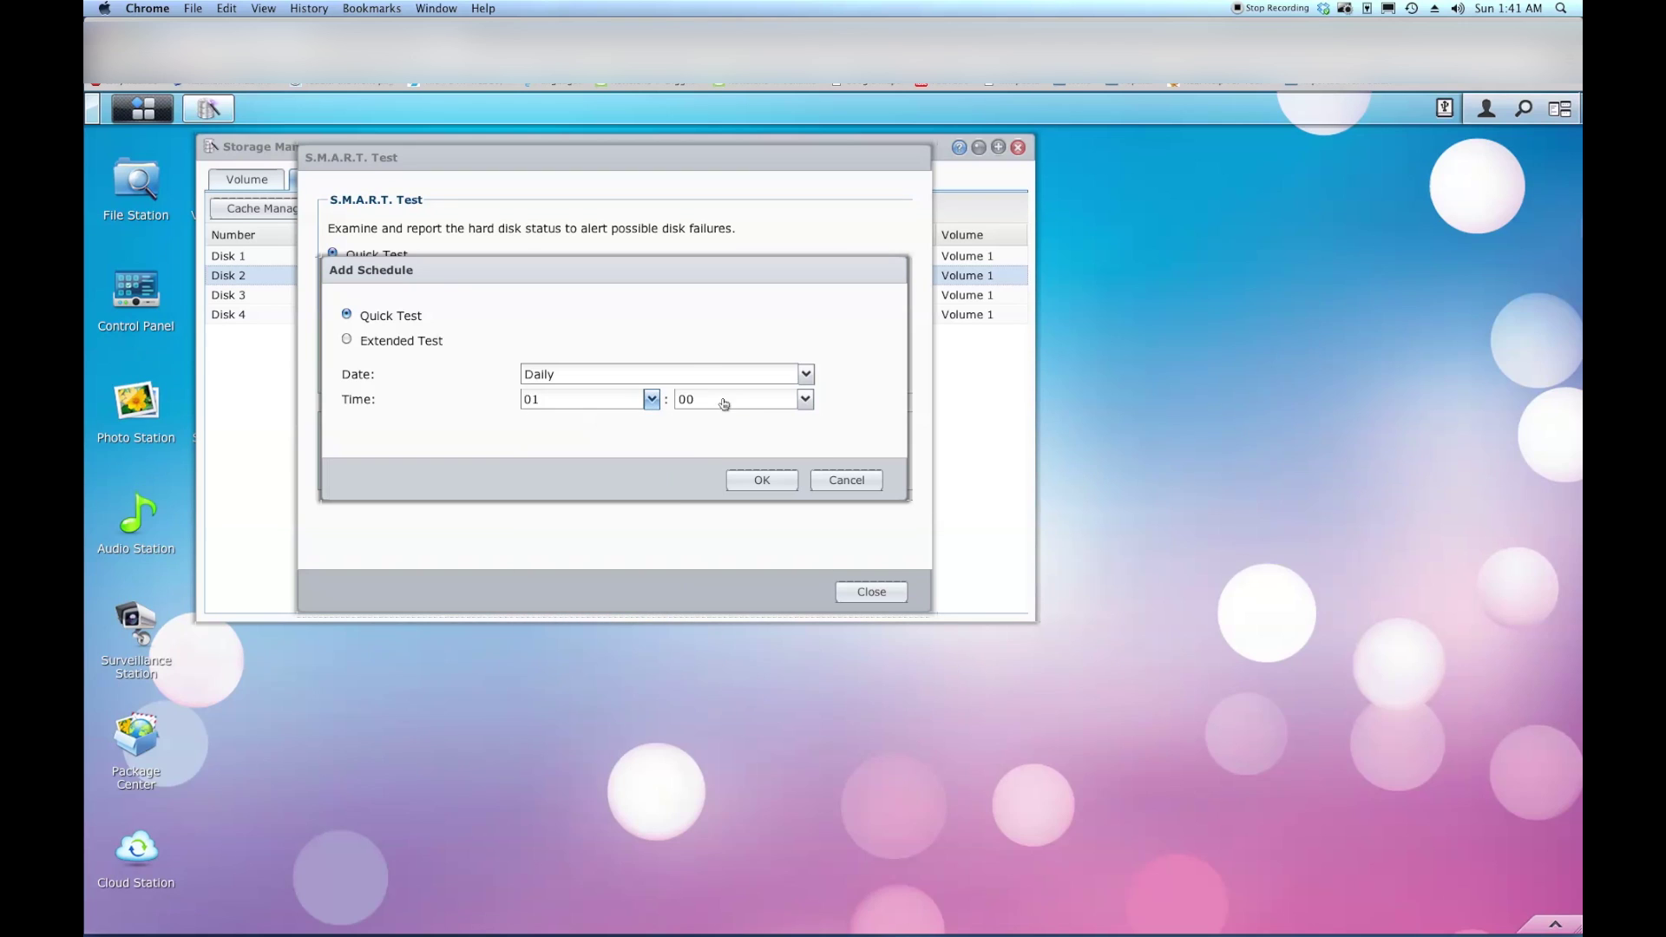
pyautogui.click(724, 404)
pyautogui.click(707, 449)
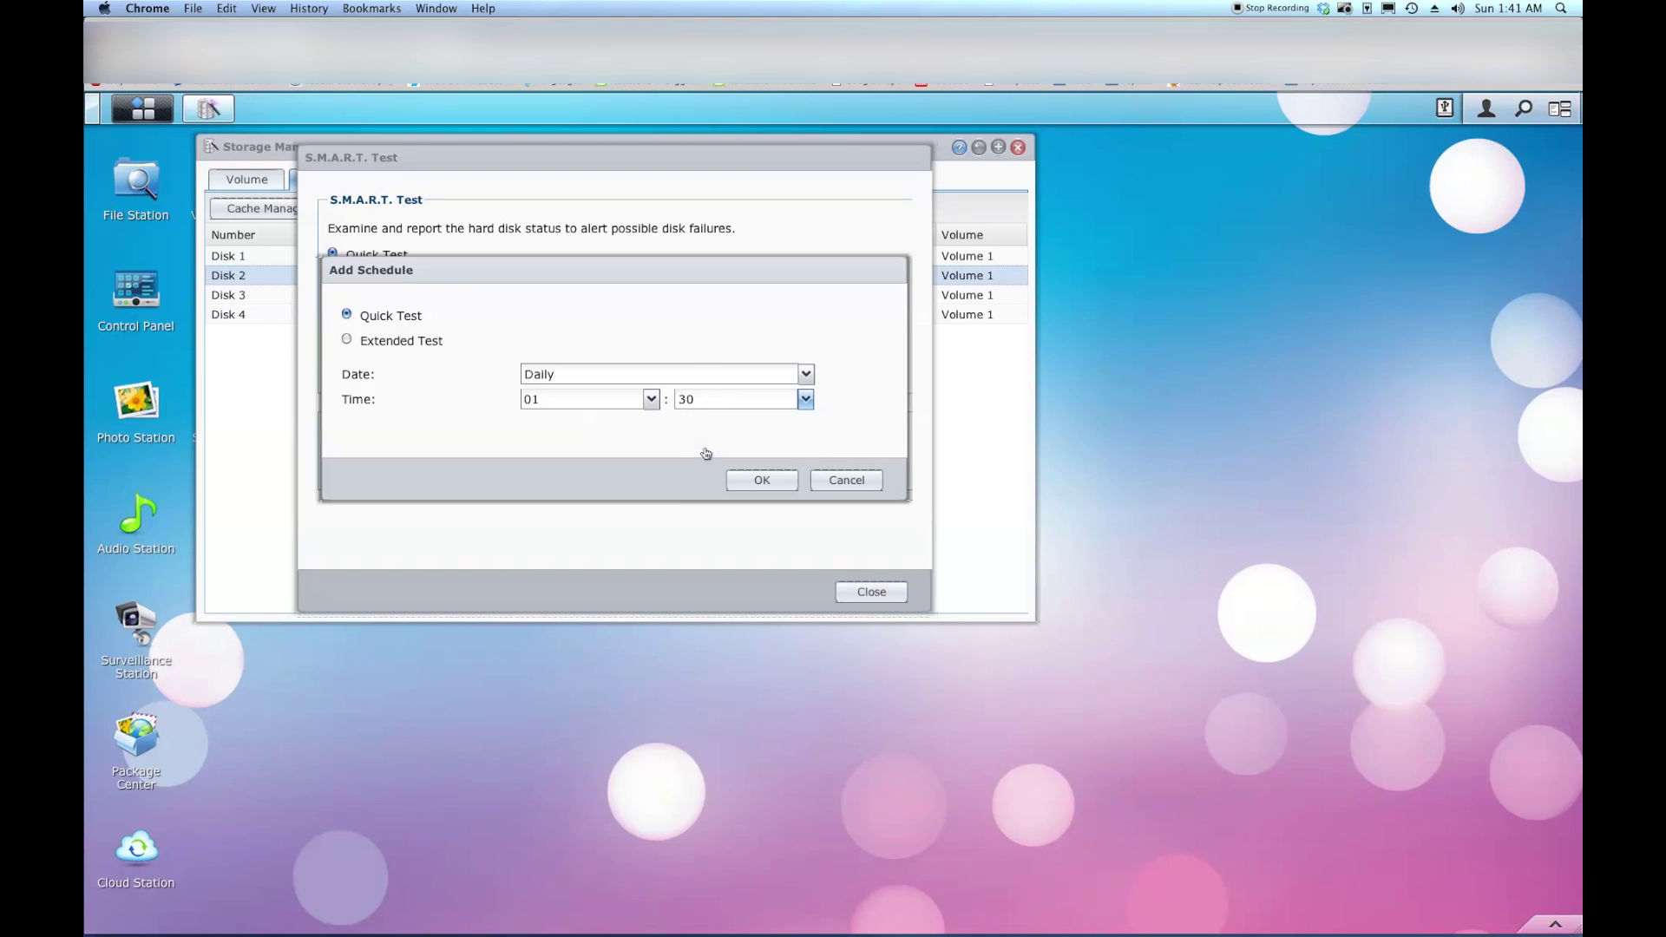
pyautogui.click(763, 483)
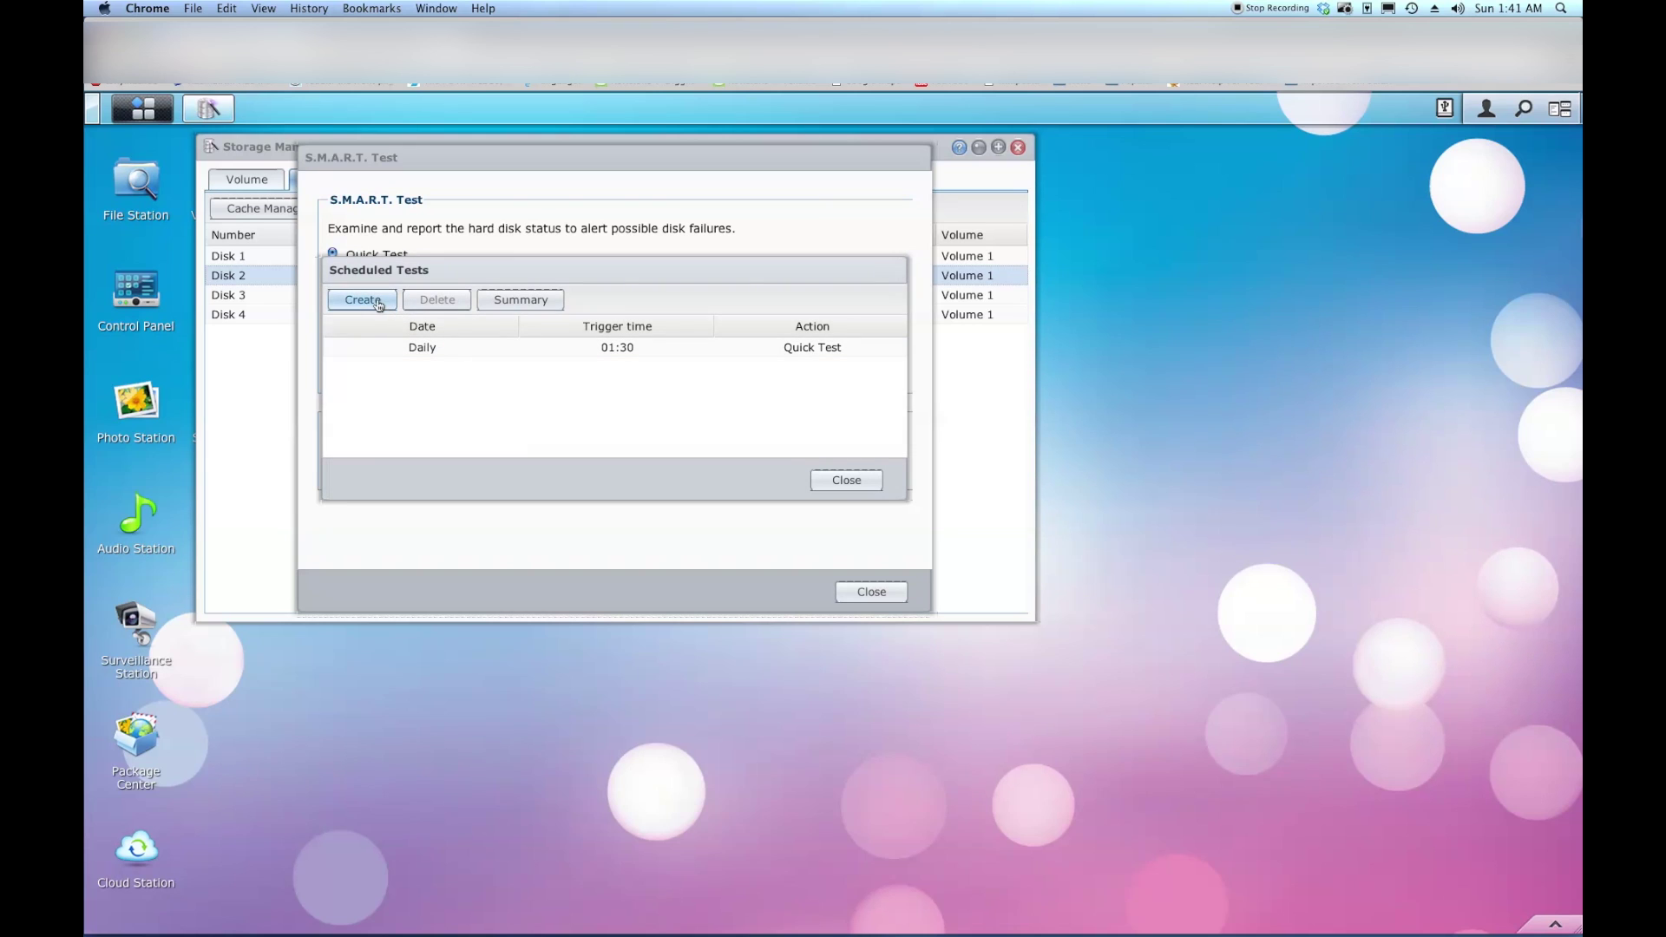
pyautogui.click(379, 303)
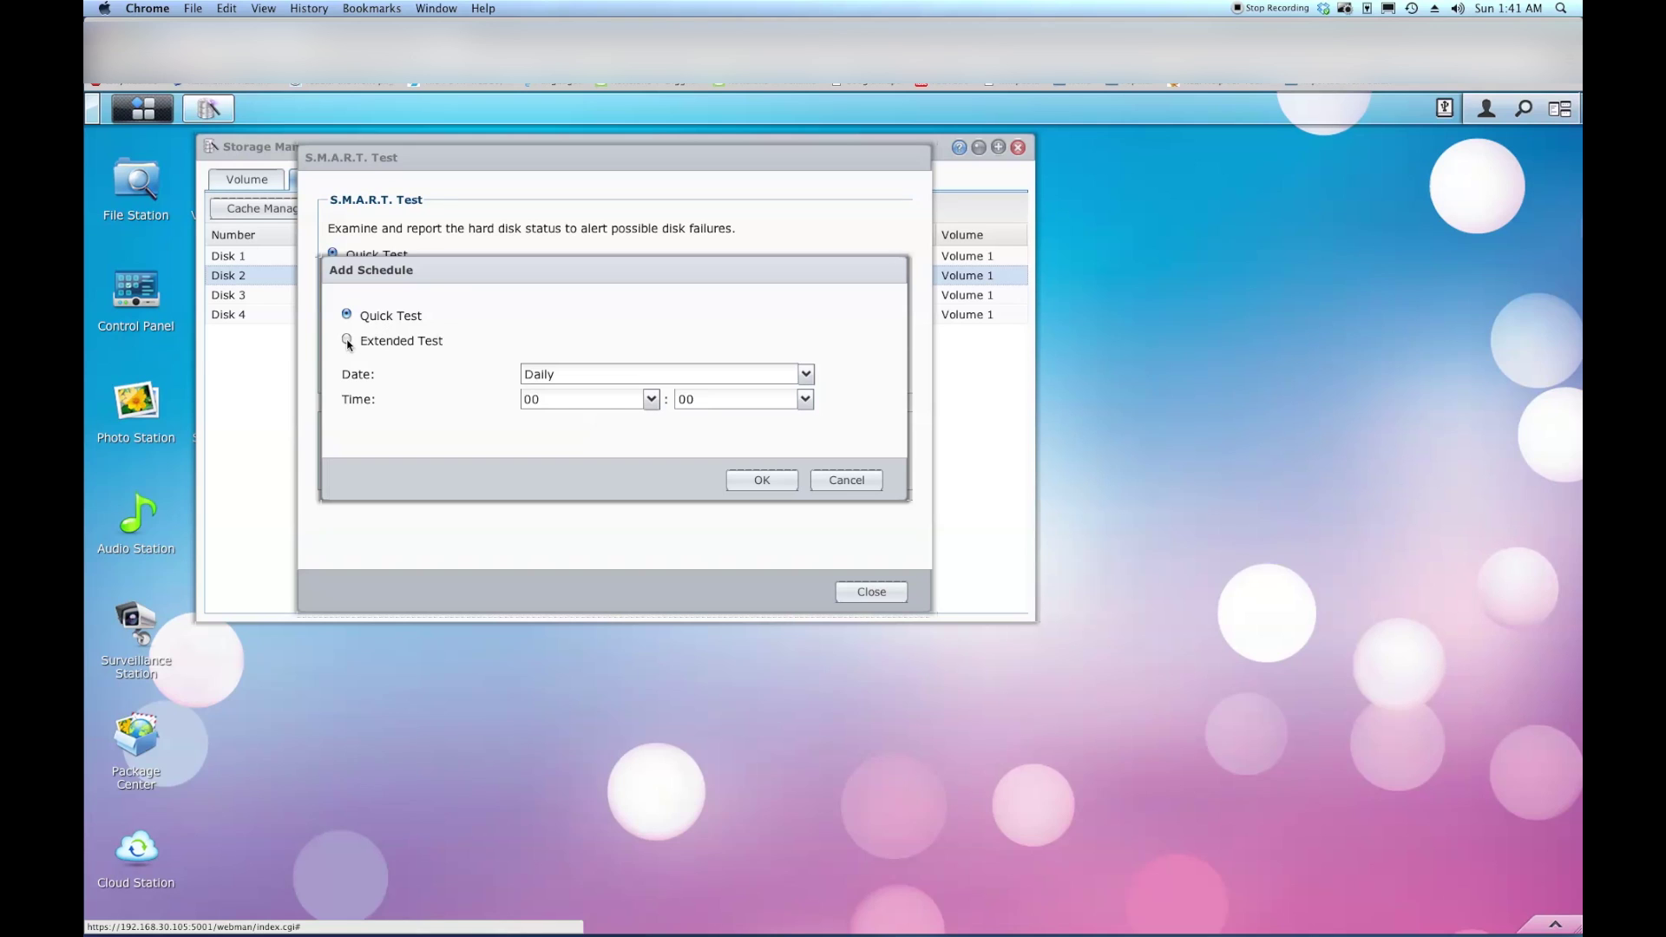
# Step: Save an Extended Test for Disk 2 that runs on Tuesdays only at 02:00
pyautogui.click(805, 375)
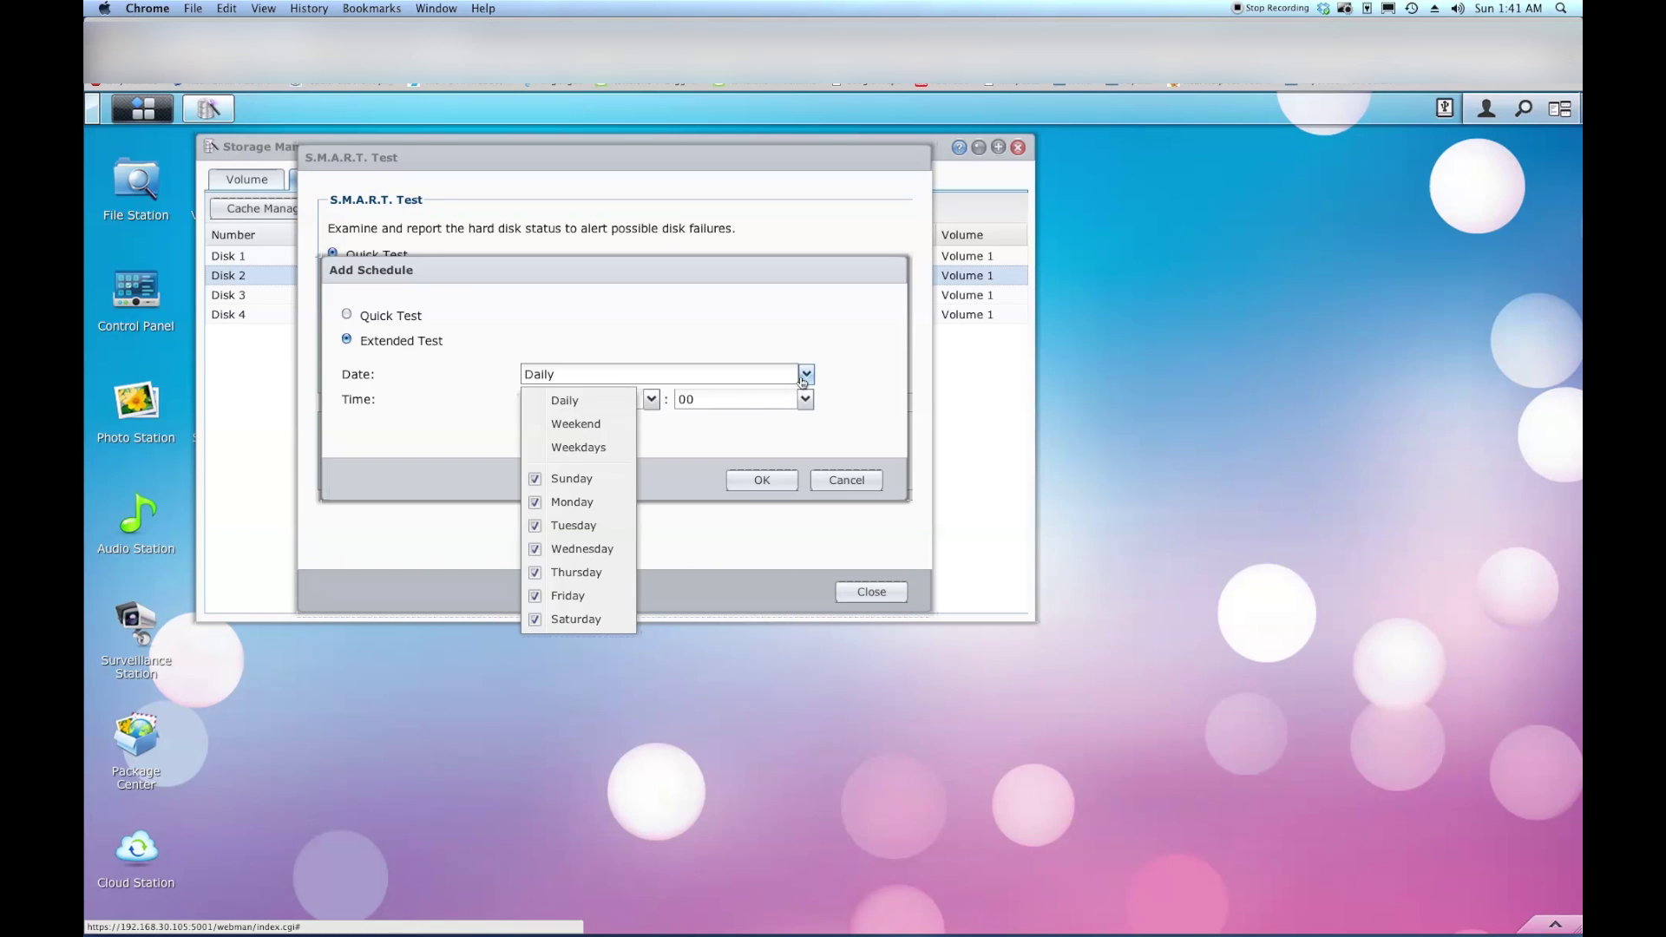
pyautogui.click(603, 448)
pyautogui.click(700, 338)
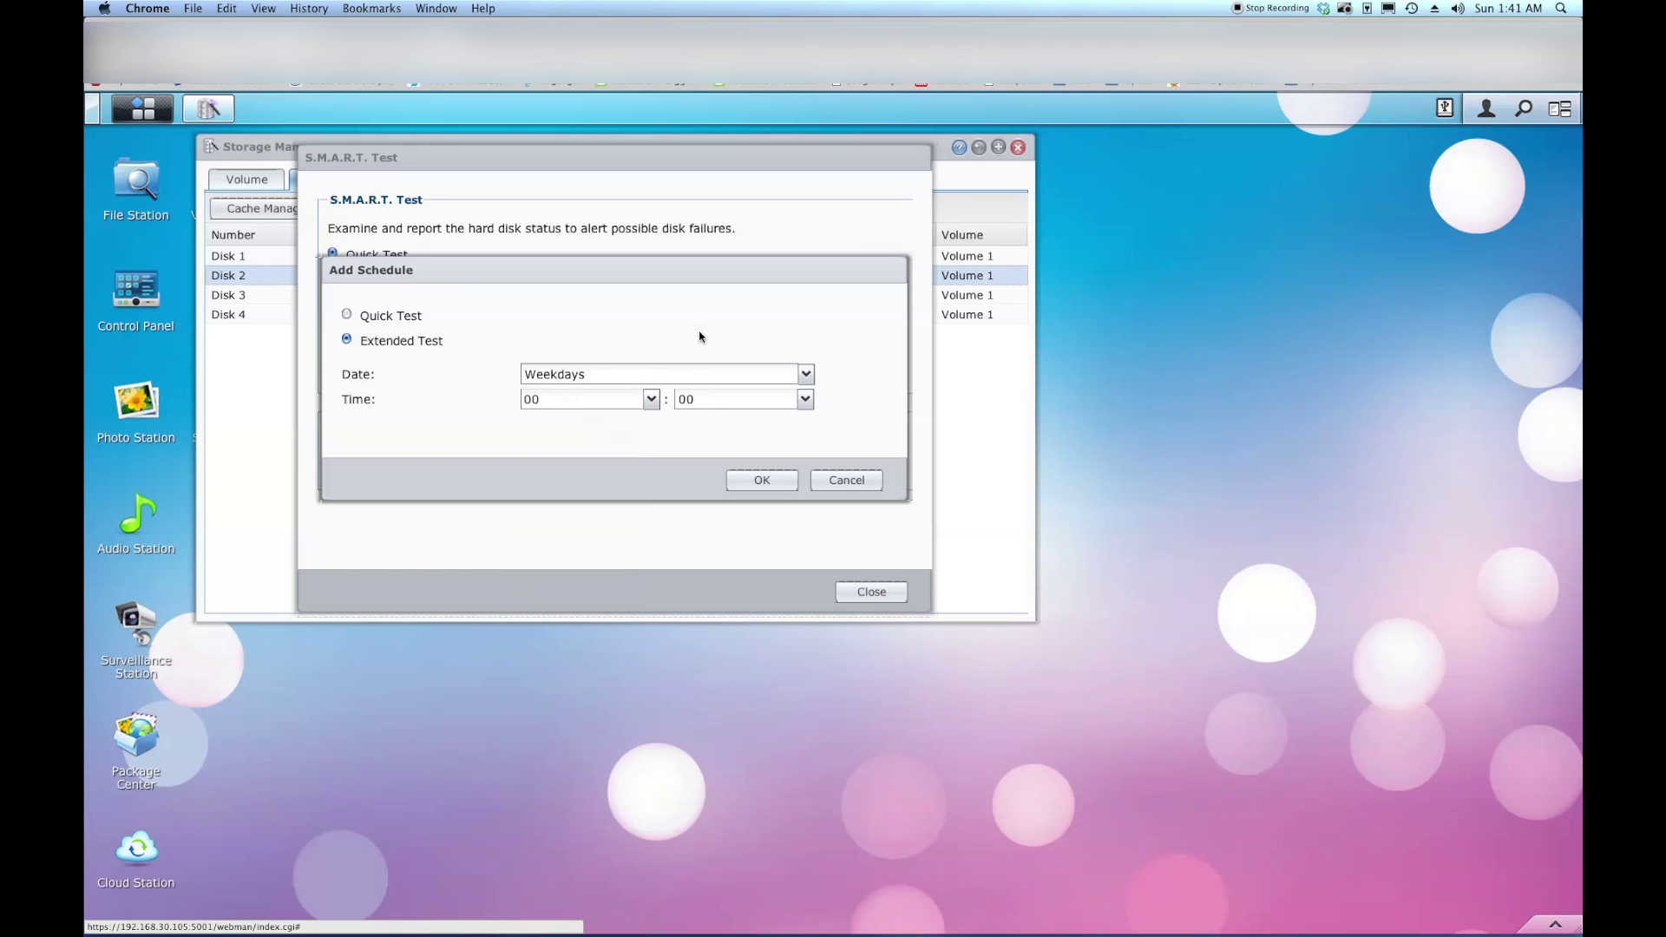
pyautogui.click(648, 404)
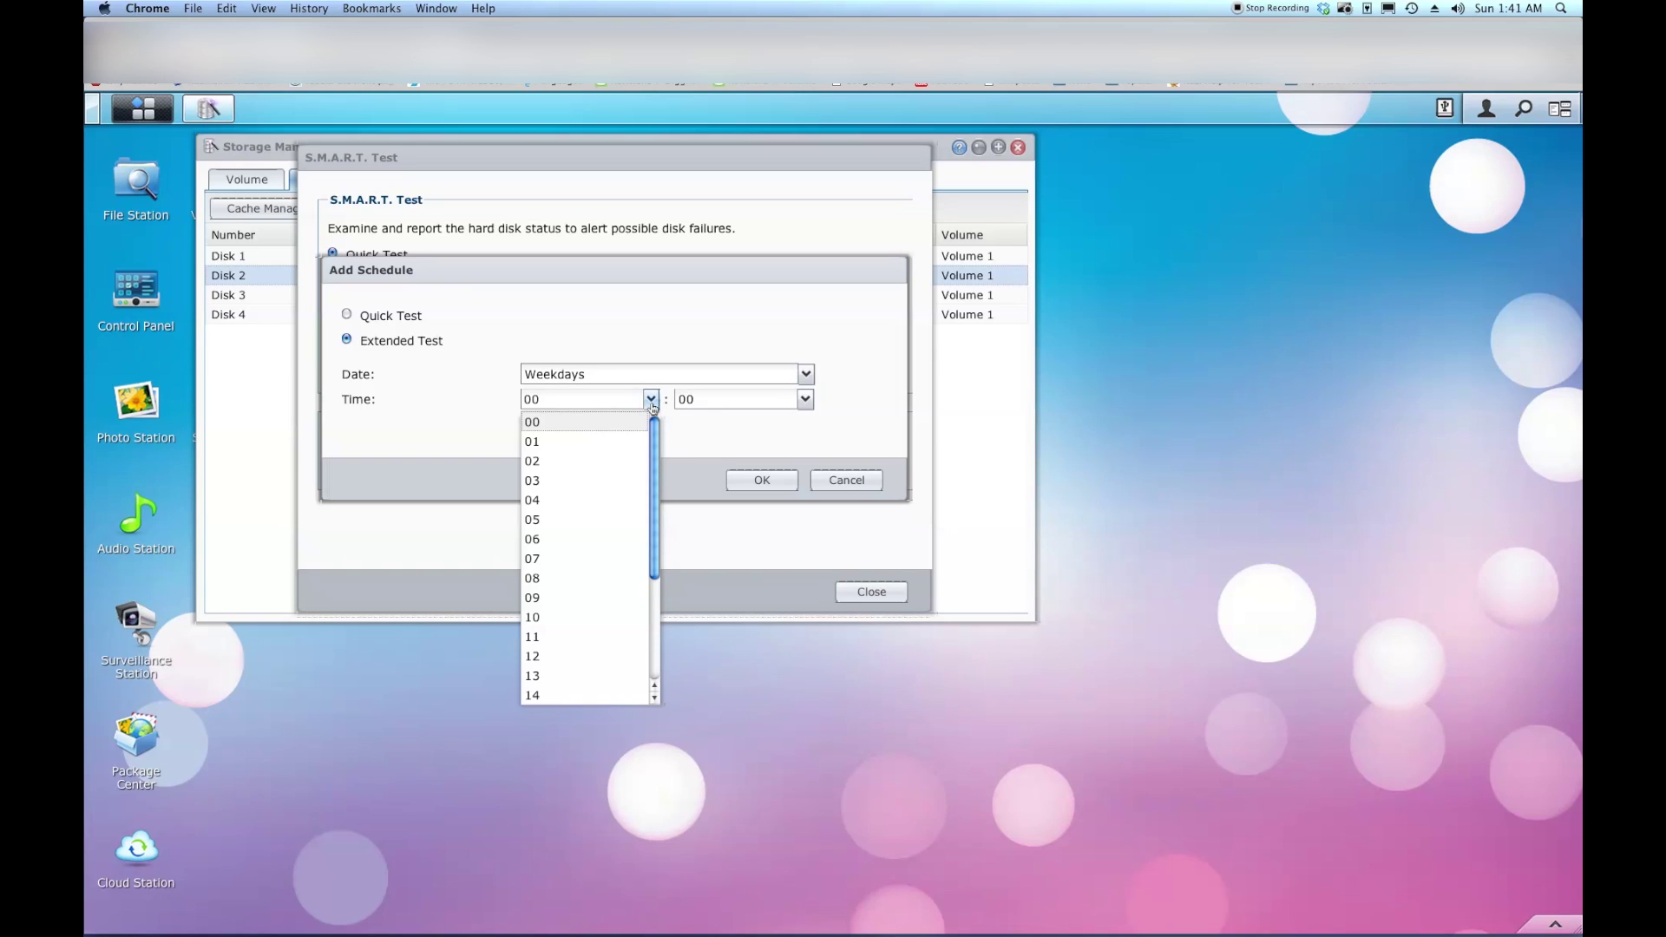
pyautogui.click(573, 463)
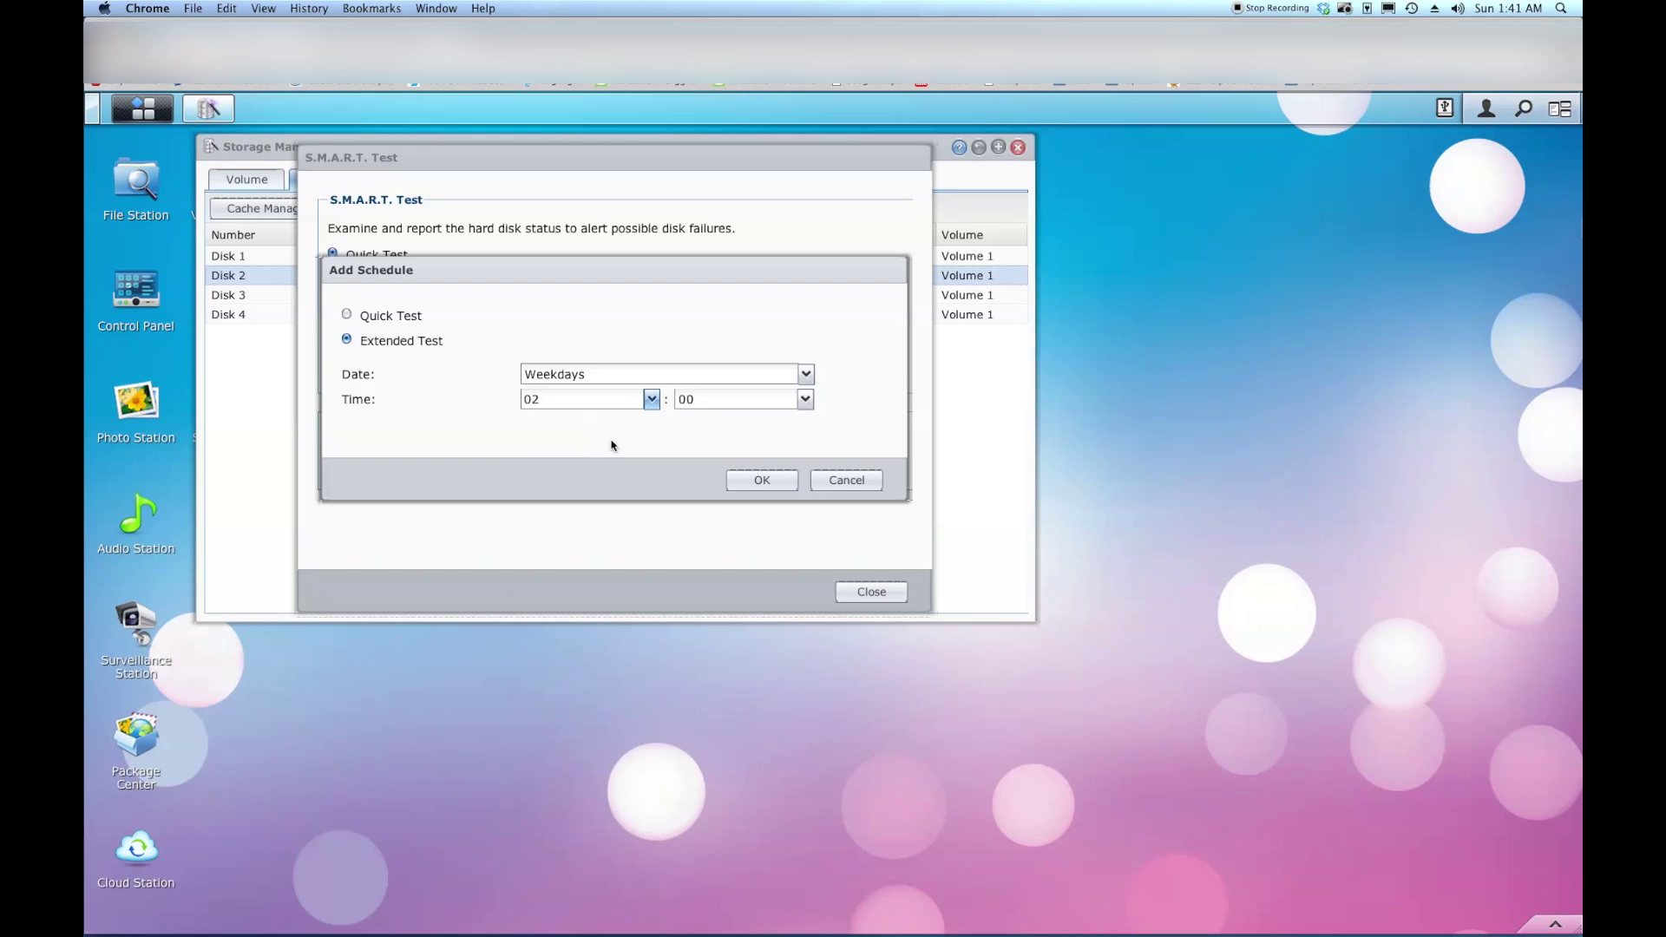
pyautogui.click(806, 374)
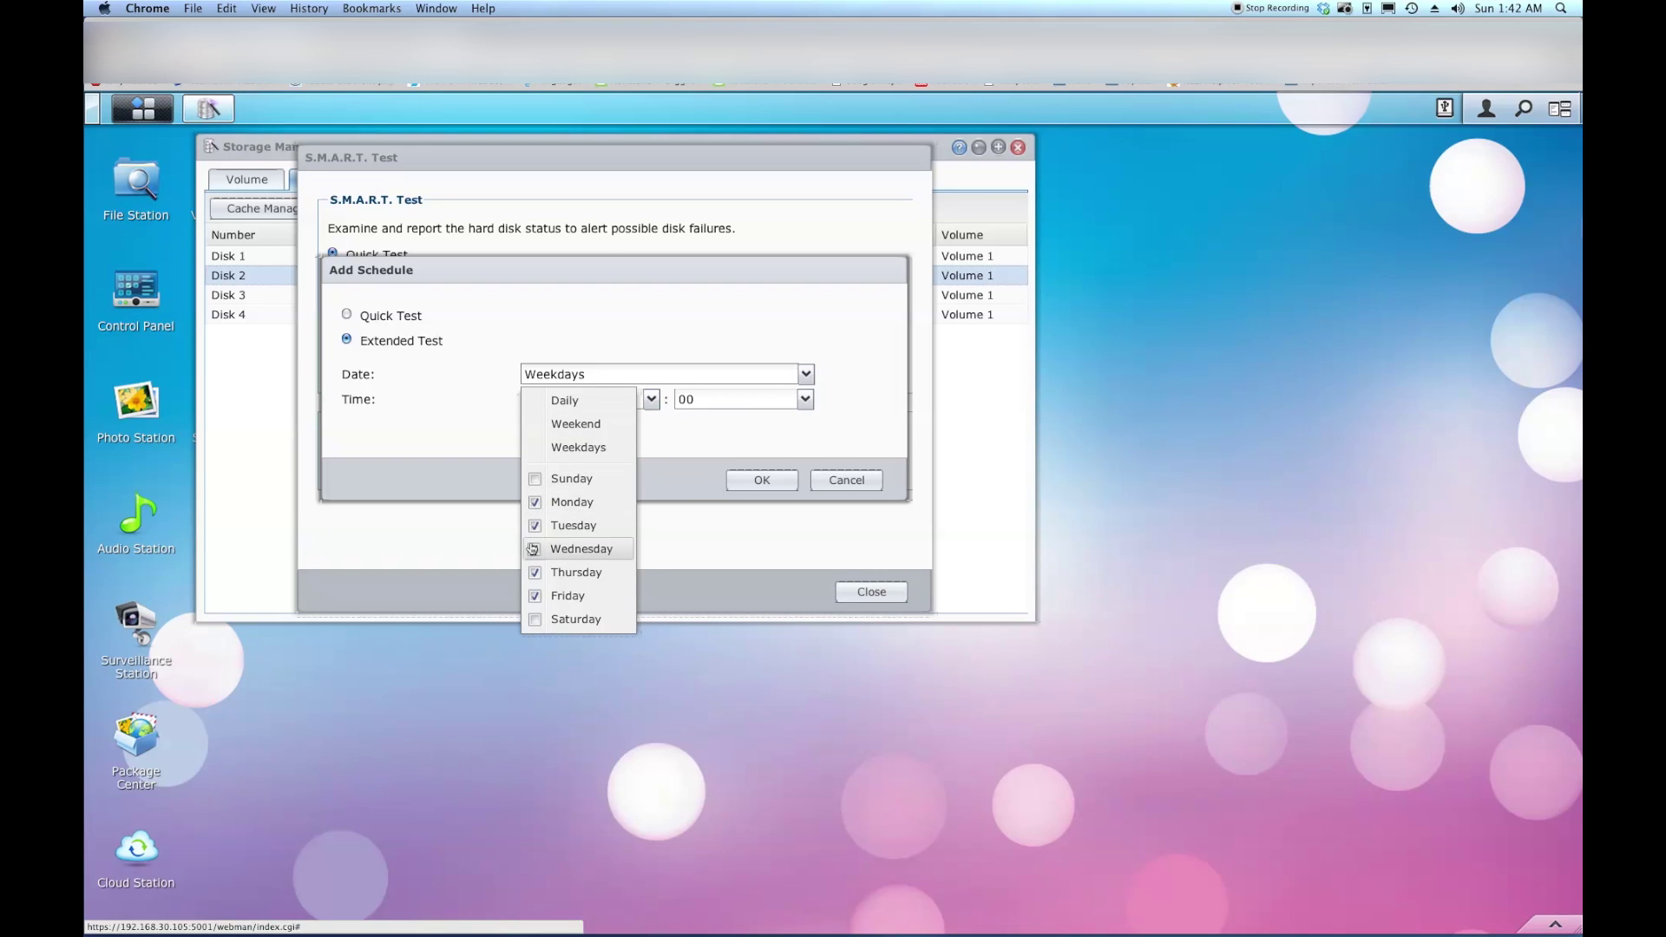
pyautogui.click(535, 502)
pyautogui.click(537, 548)
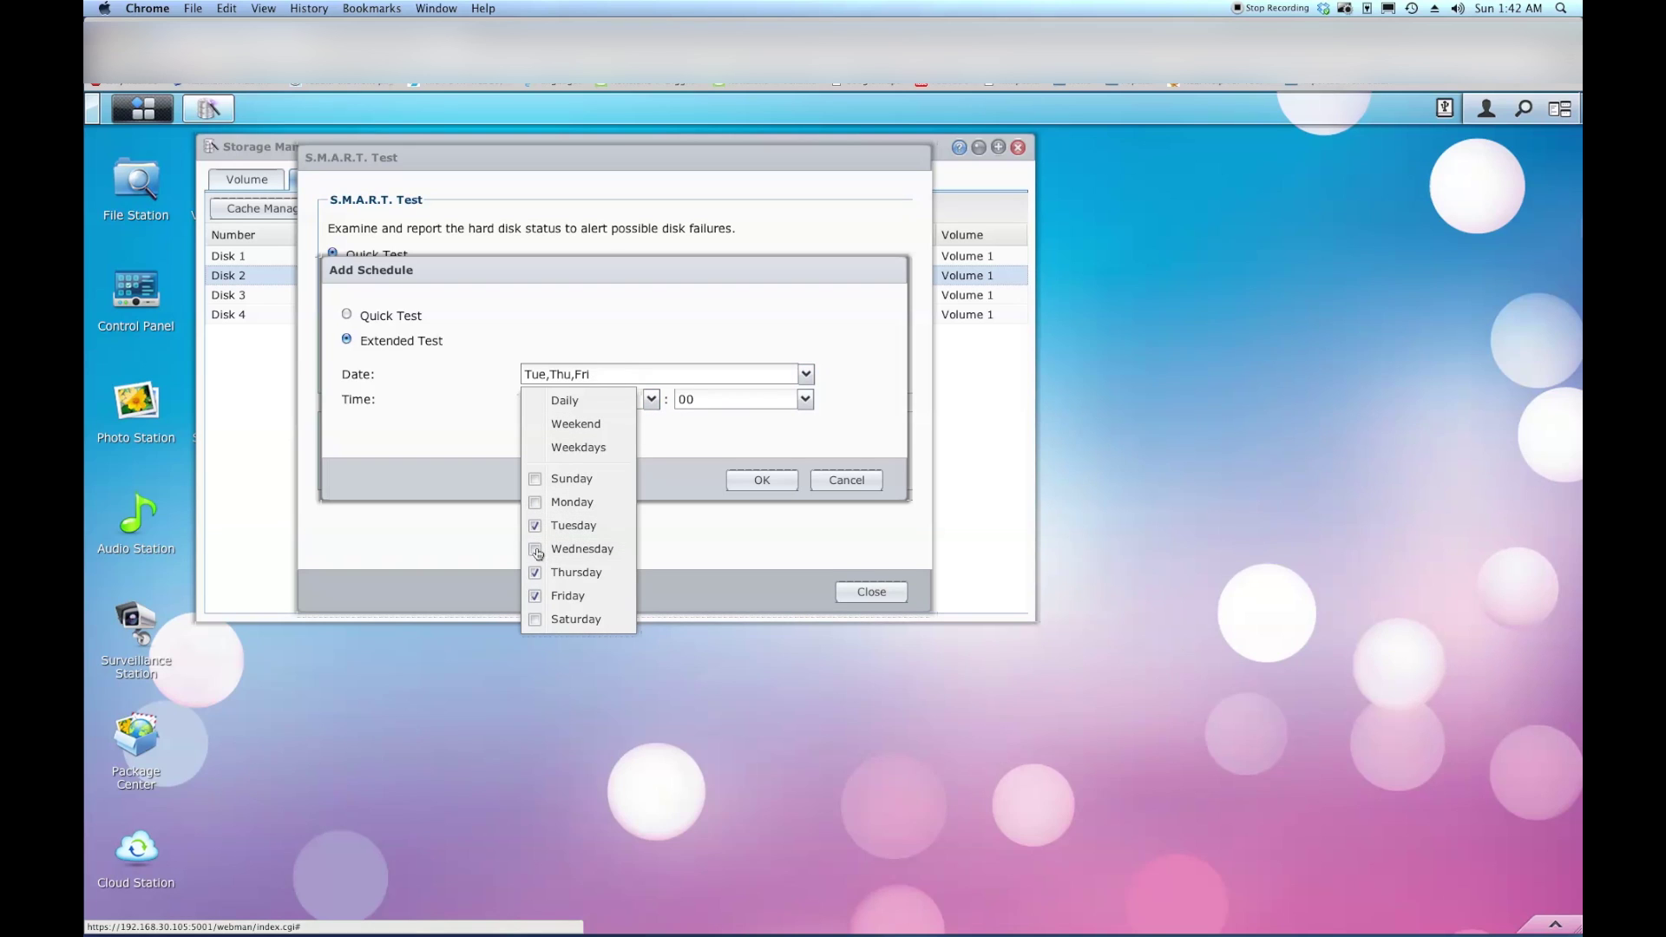
pyautogui.click(536, 572)
pyautogui.click(535, 596)
pyautogui.click(781, 483)
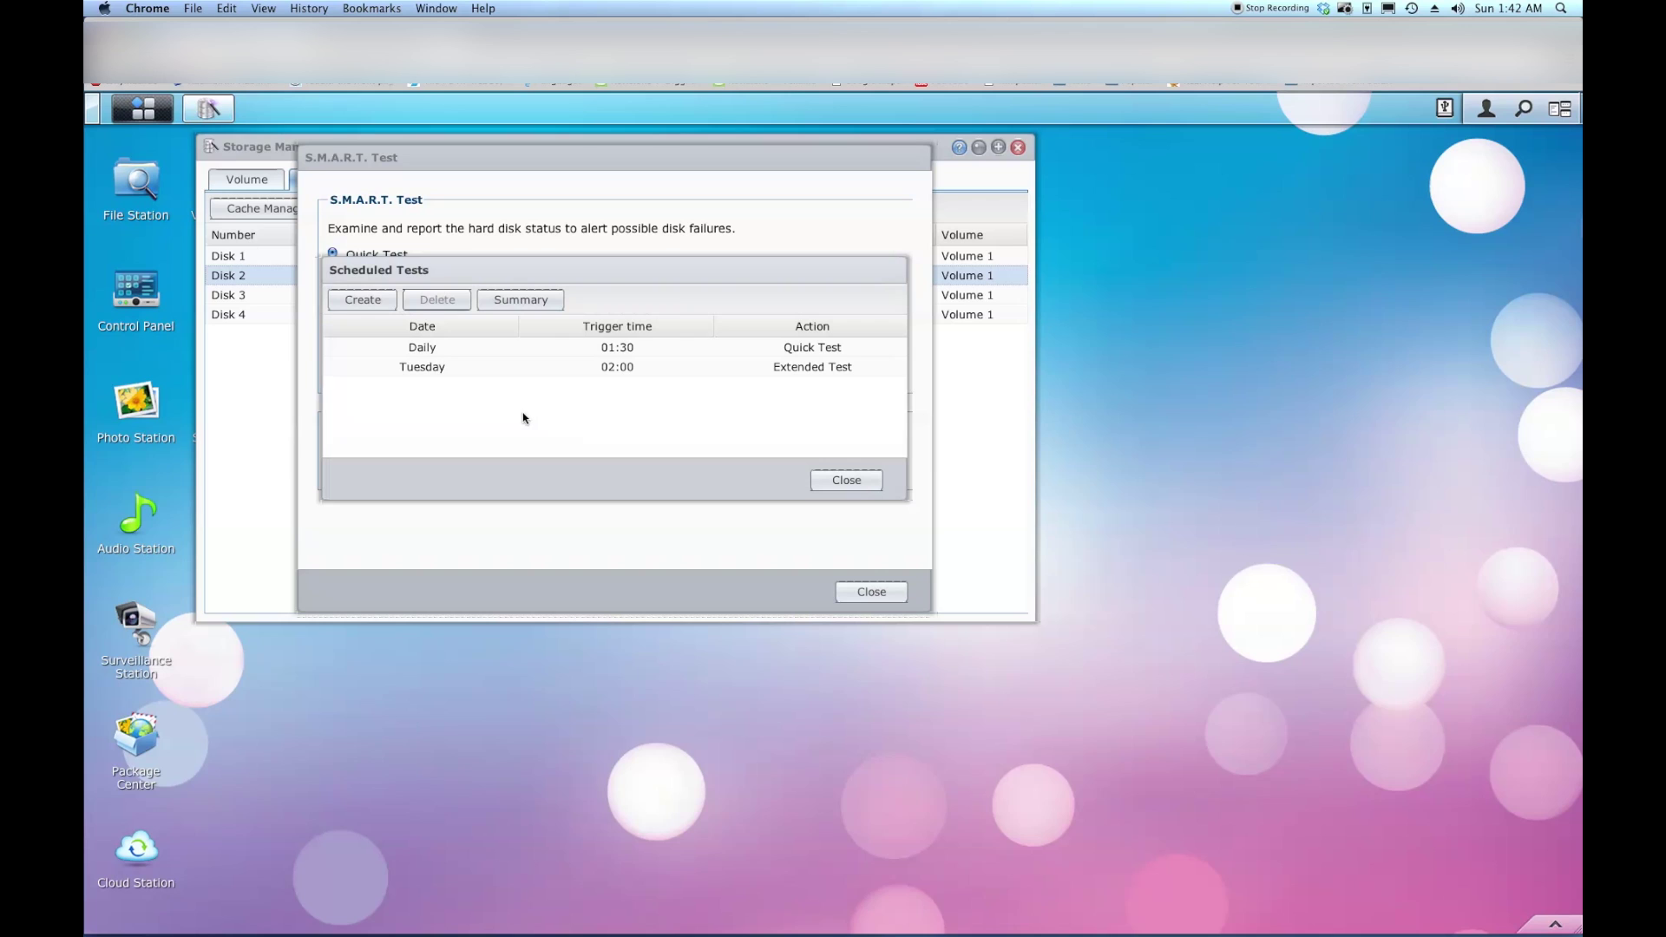
# Step: Close Disk 2's Scheduled Tests list and S.M.A.R.T. Test dialog
pyautogui.click(867, 491)
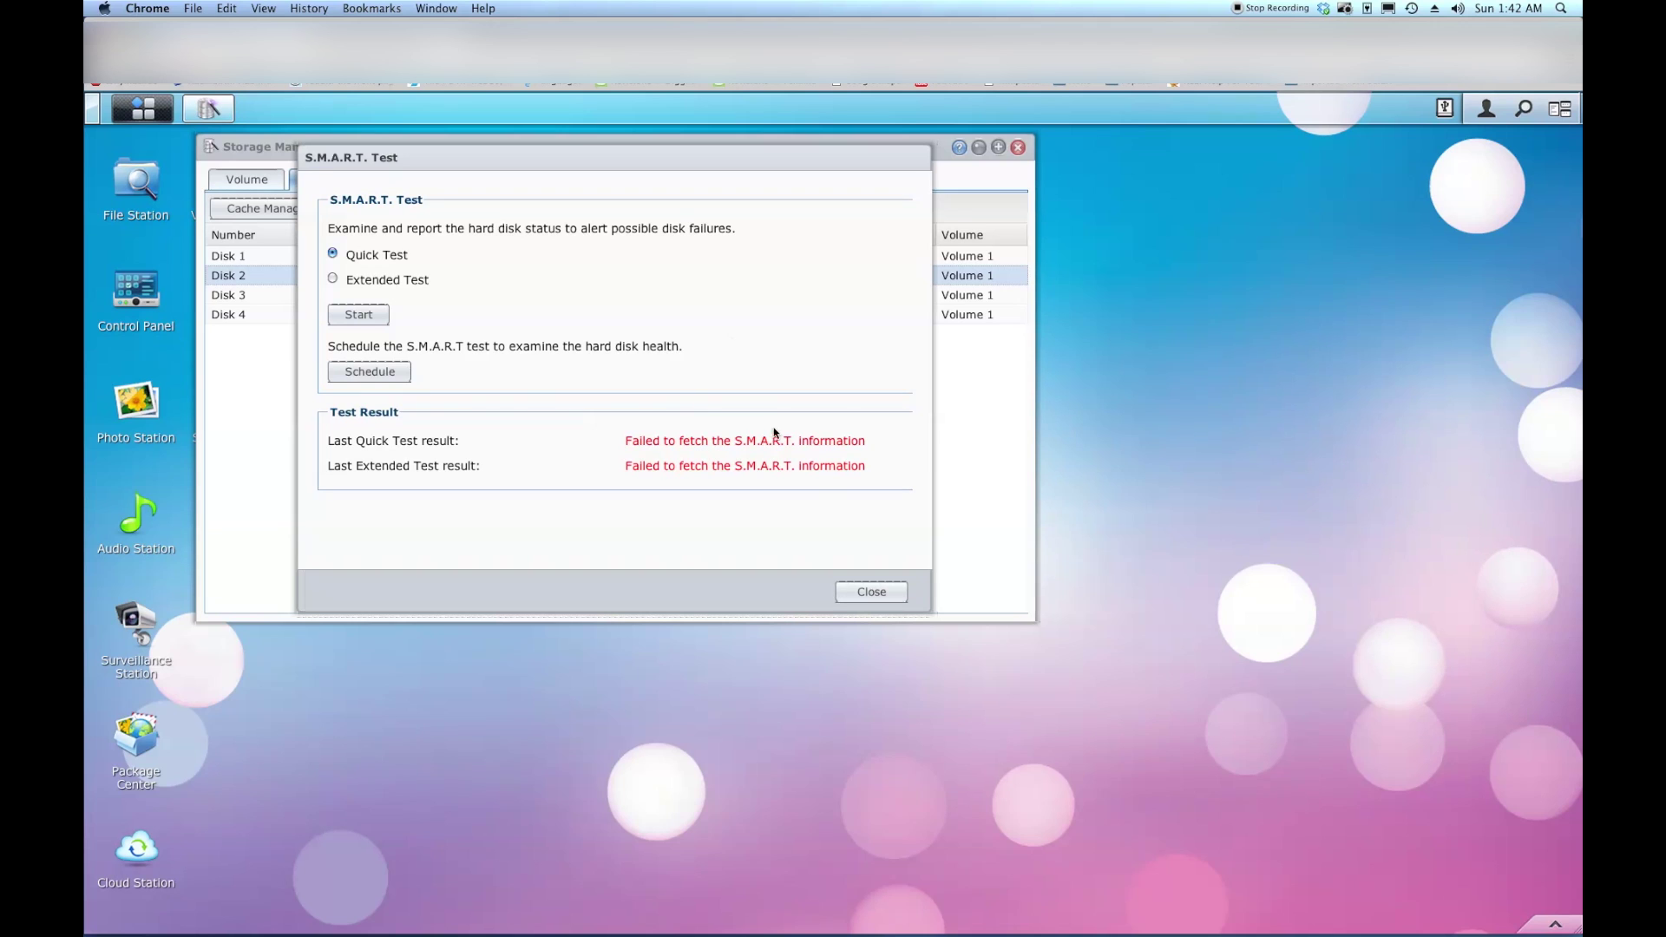
pyautogui.click(871, 591)
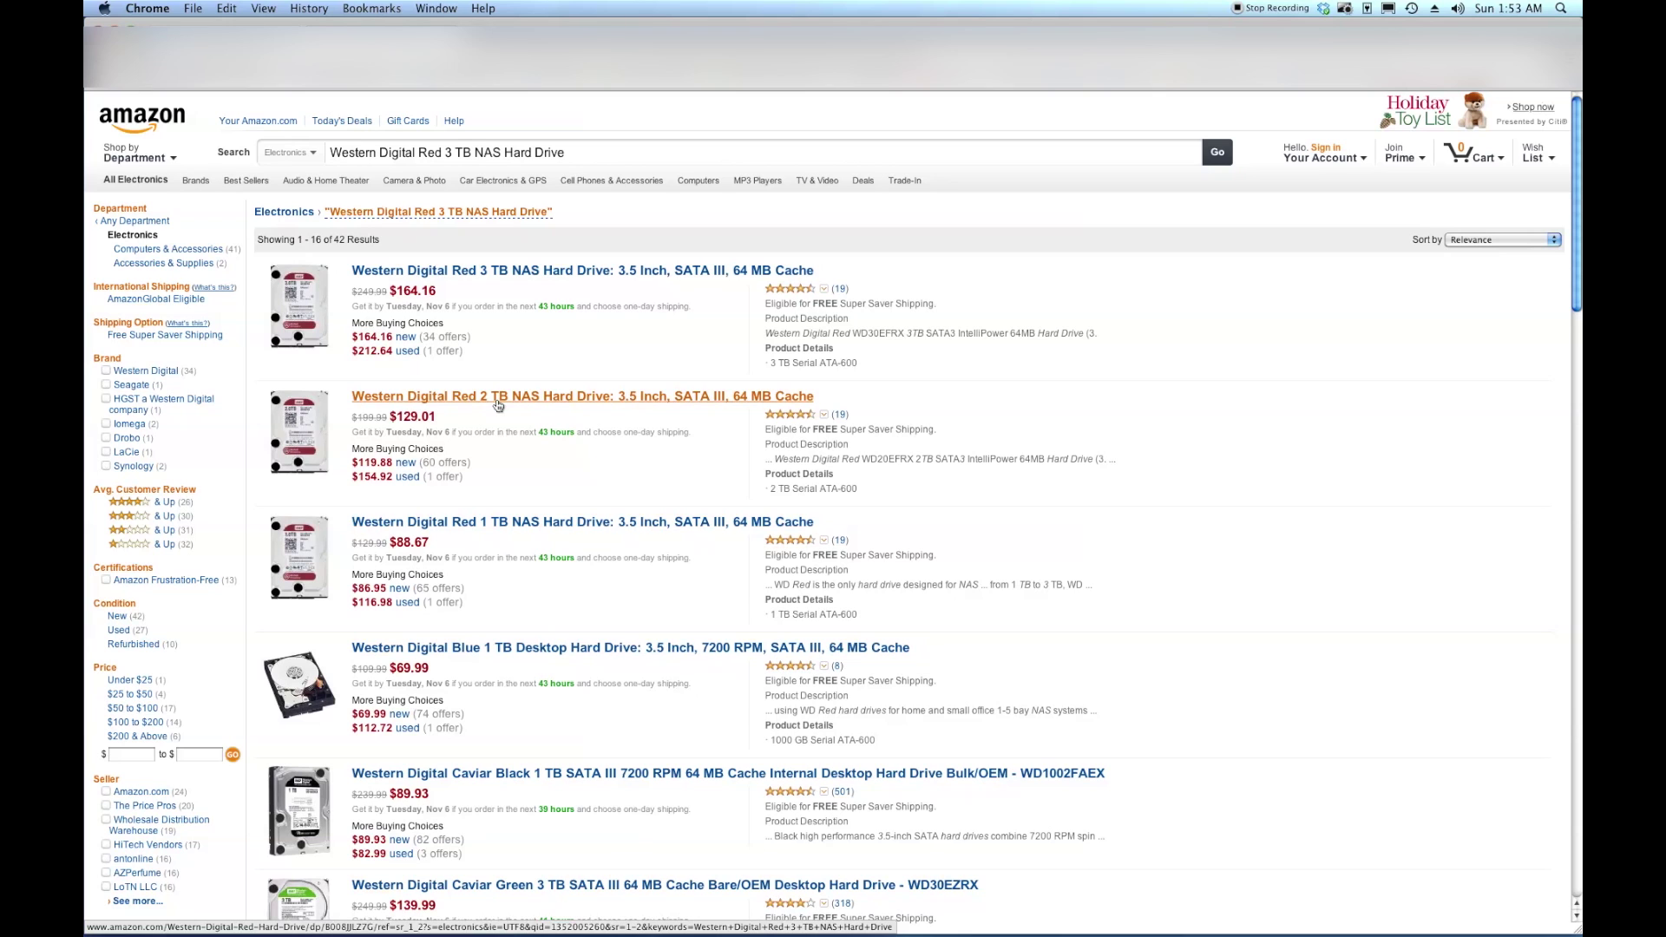
pyautogui.click(330, 87)
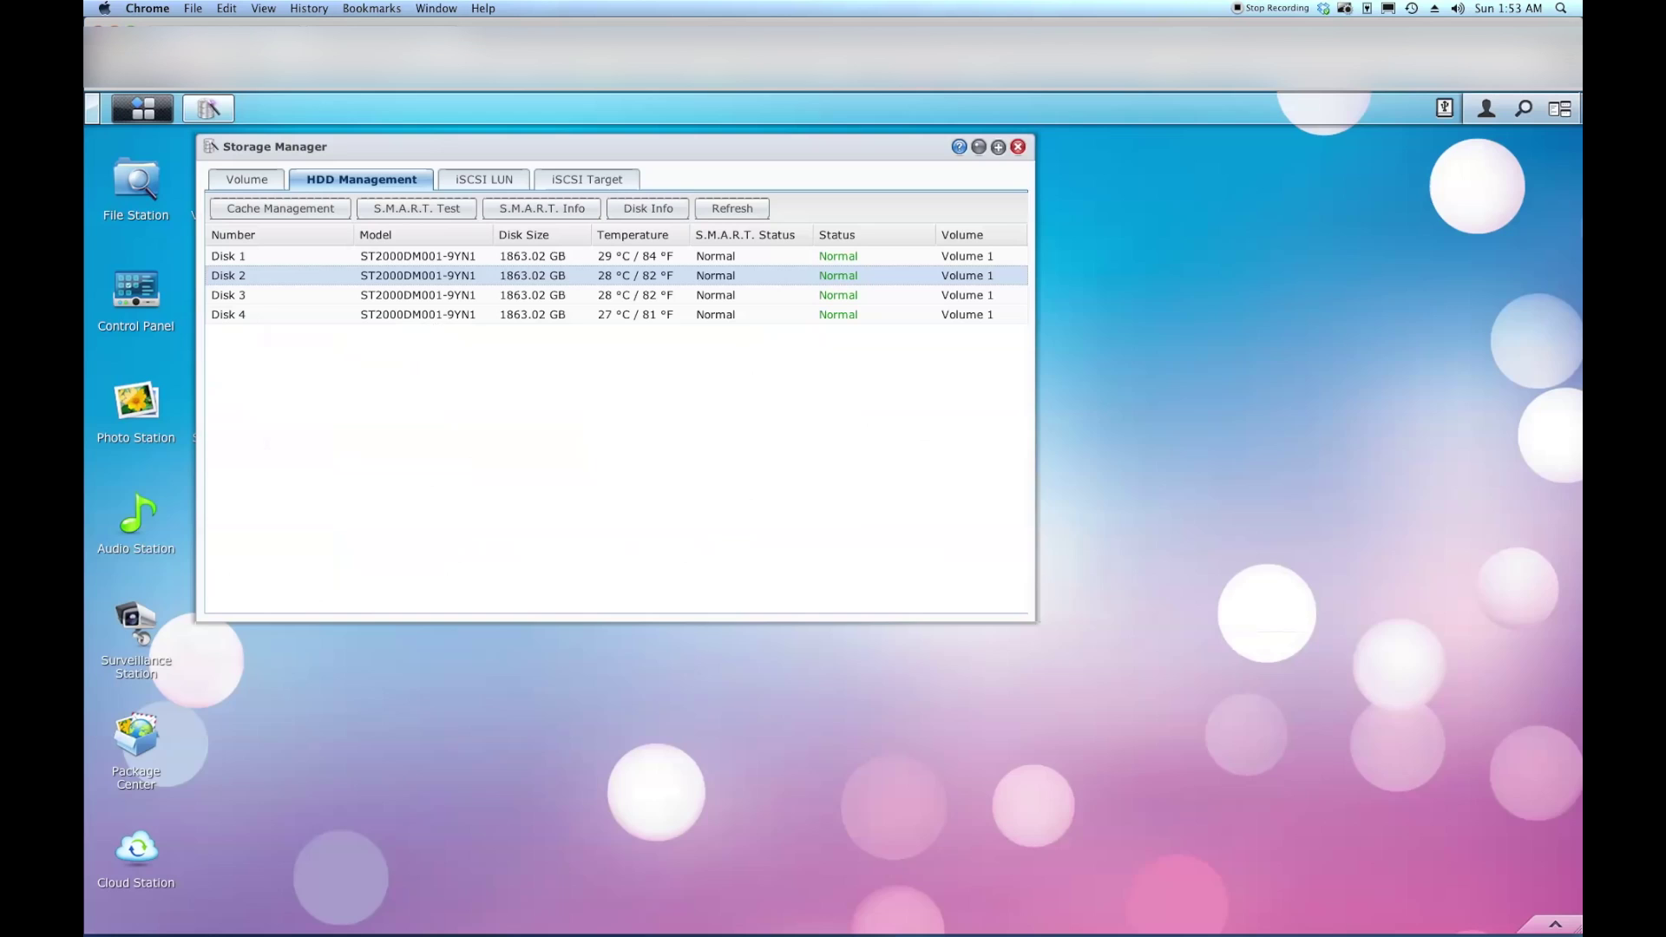